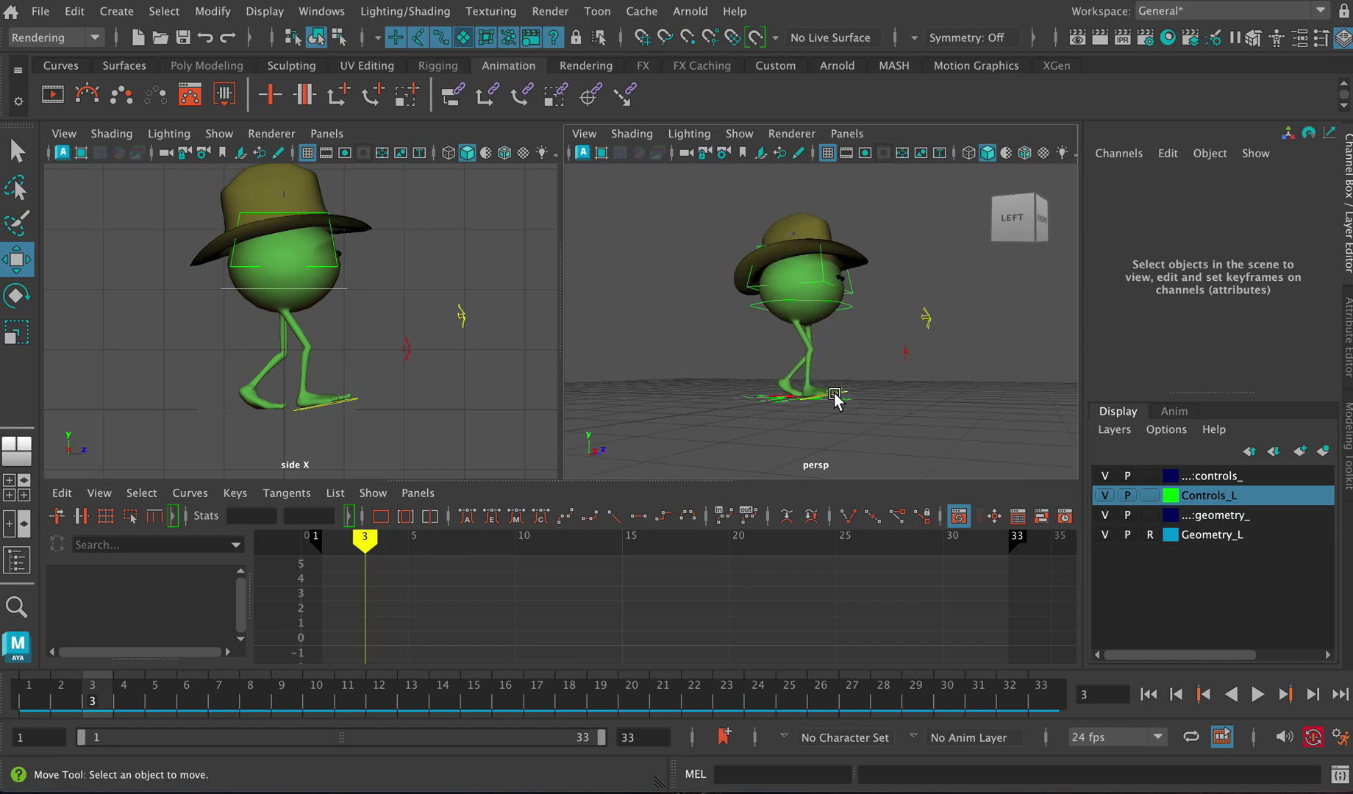
- Select the root, right foot, left foot and head controls one after another to examine how the rig's controls are picked
left_click_drag(841, 393, 853, 393, "alt")
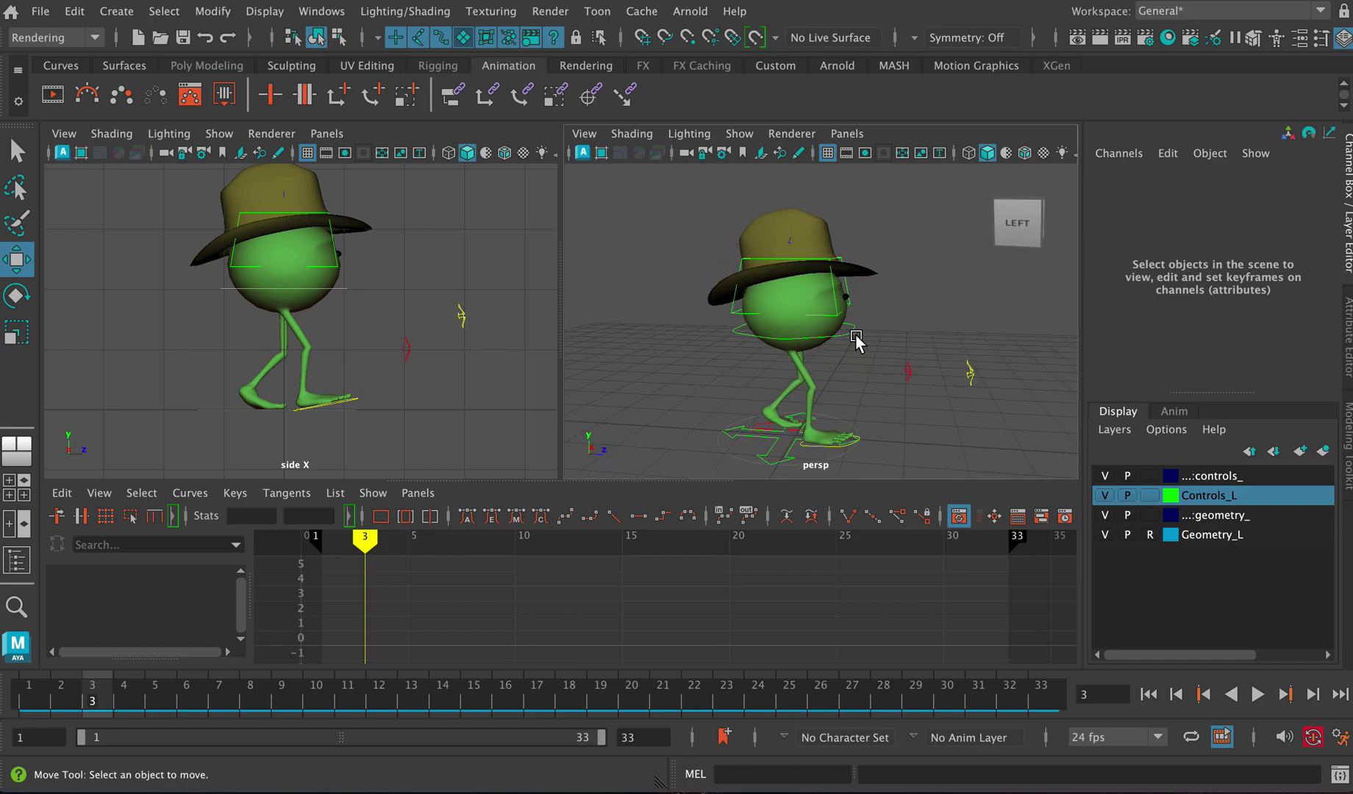
left_click(846, 331)
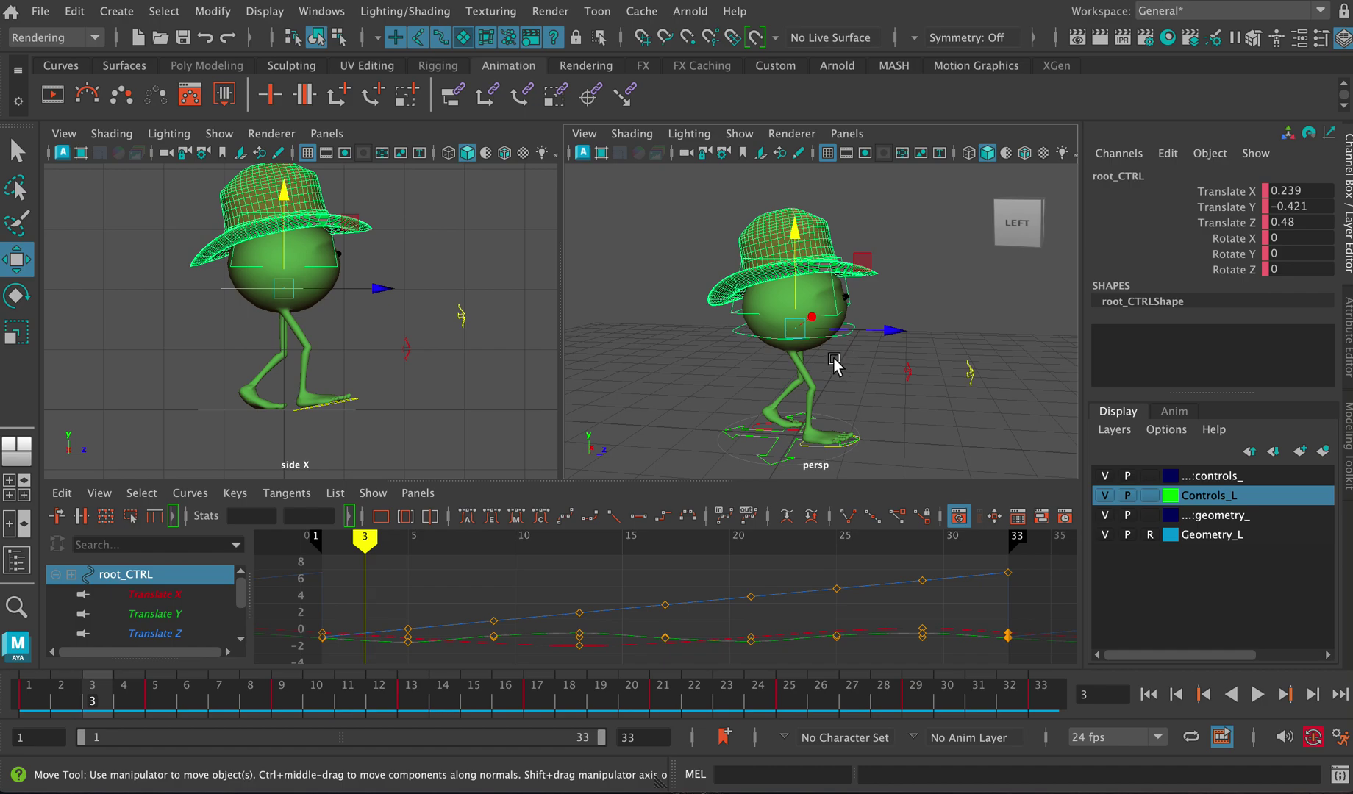
right_click_drag(873, 414, 906, 475, "alt")
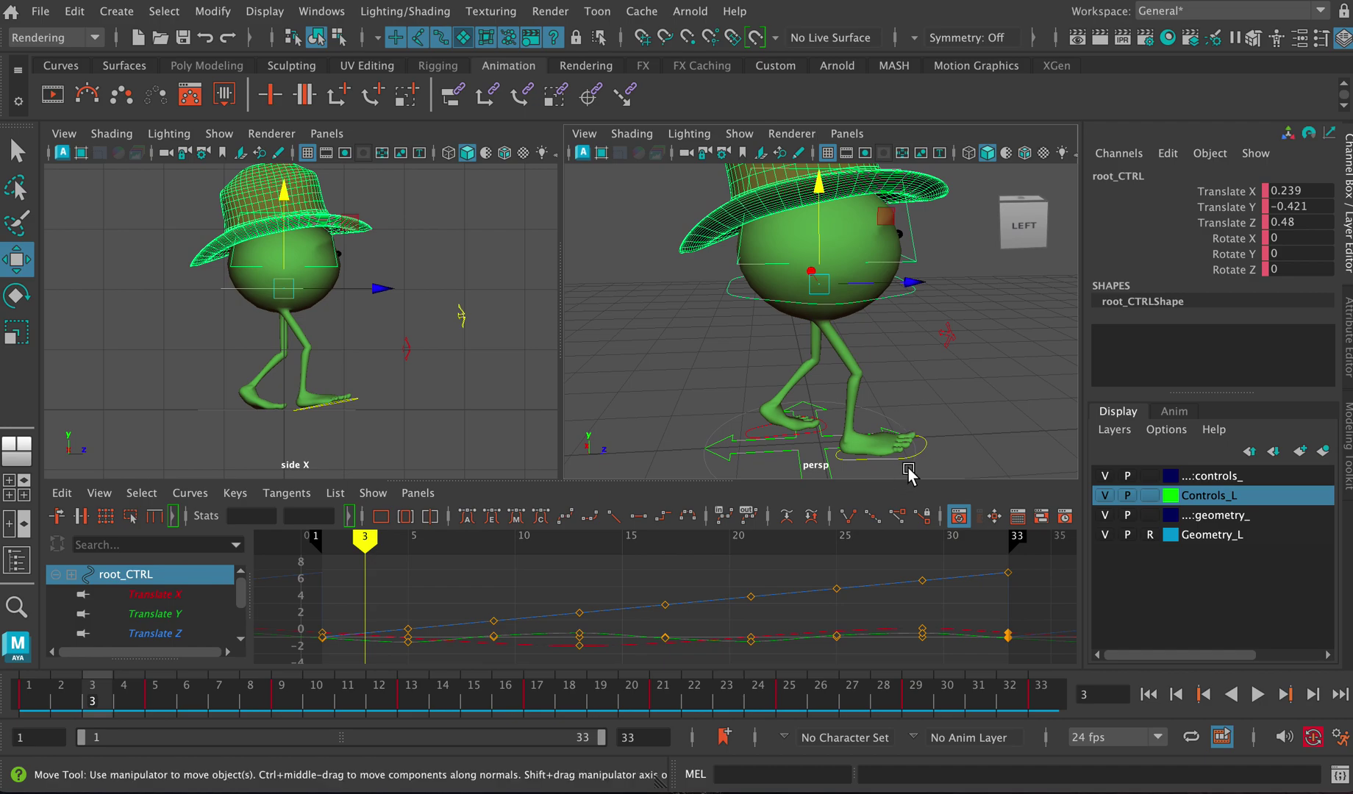
left_click(912, 473)
right_click_drag(757, 437, 776, 399, "alt")
left_click(730, 410)
left_click(747, 411)
left_click_drag(776, 398, 816, 364, "alt")
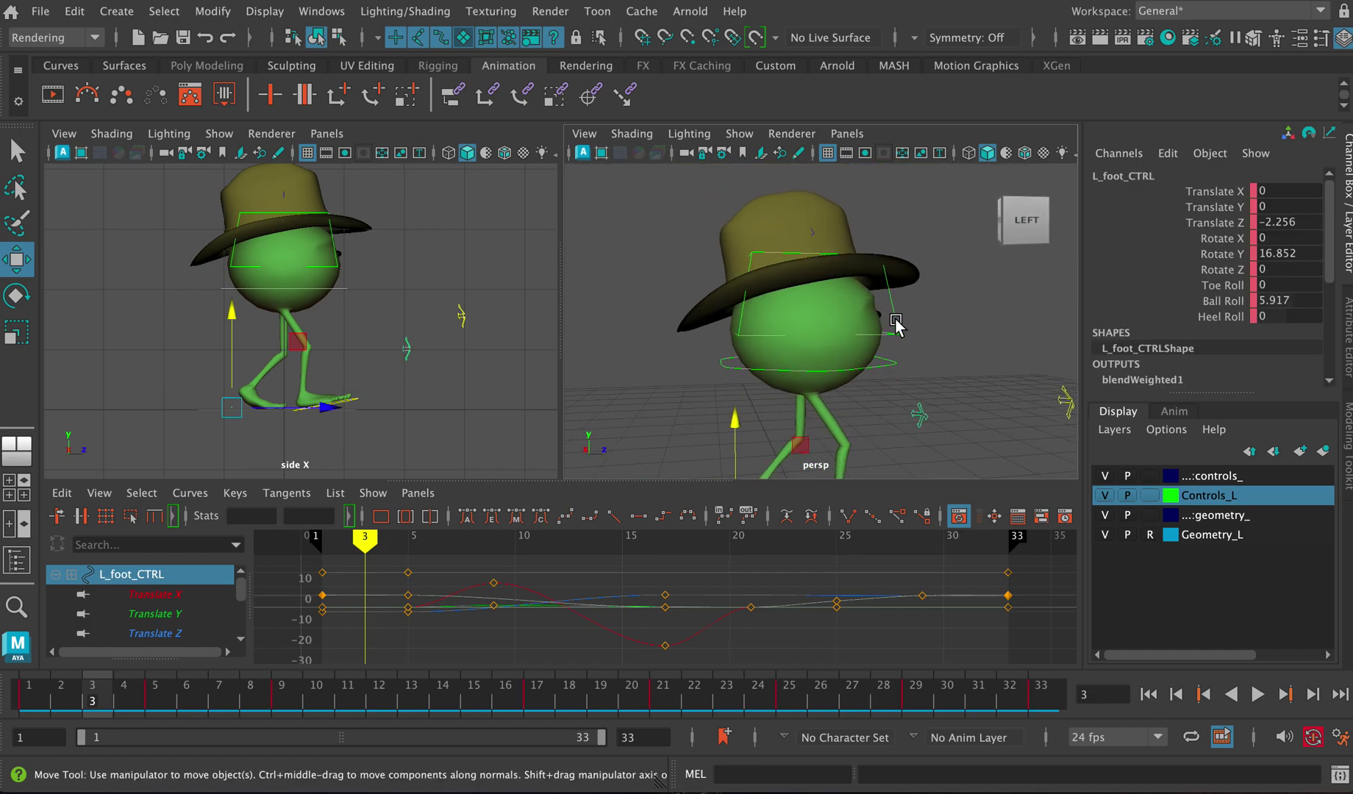
left_click(904, 333)
right_click_drag(899, 332, 815, 395, "alt")
mouse_move(839, 387)
left_mouse_down("alt")
mouse_move(824, 376)
mouse_move(832, 363)
left_mouse_up("alt")
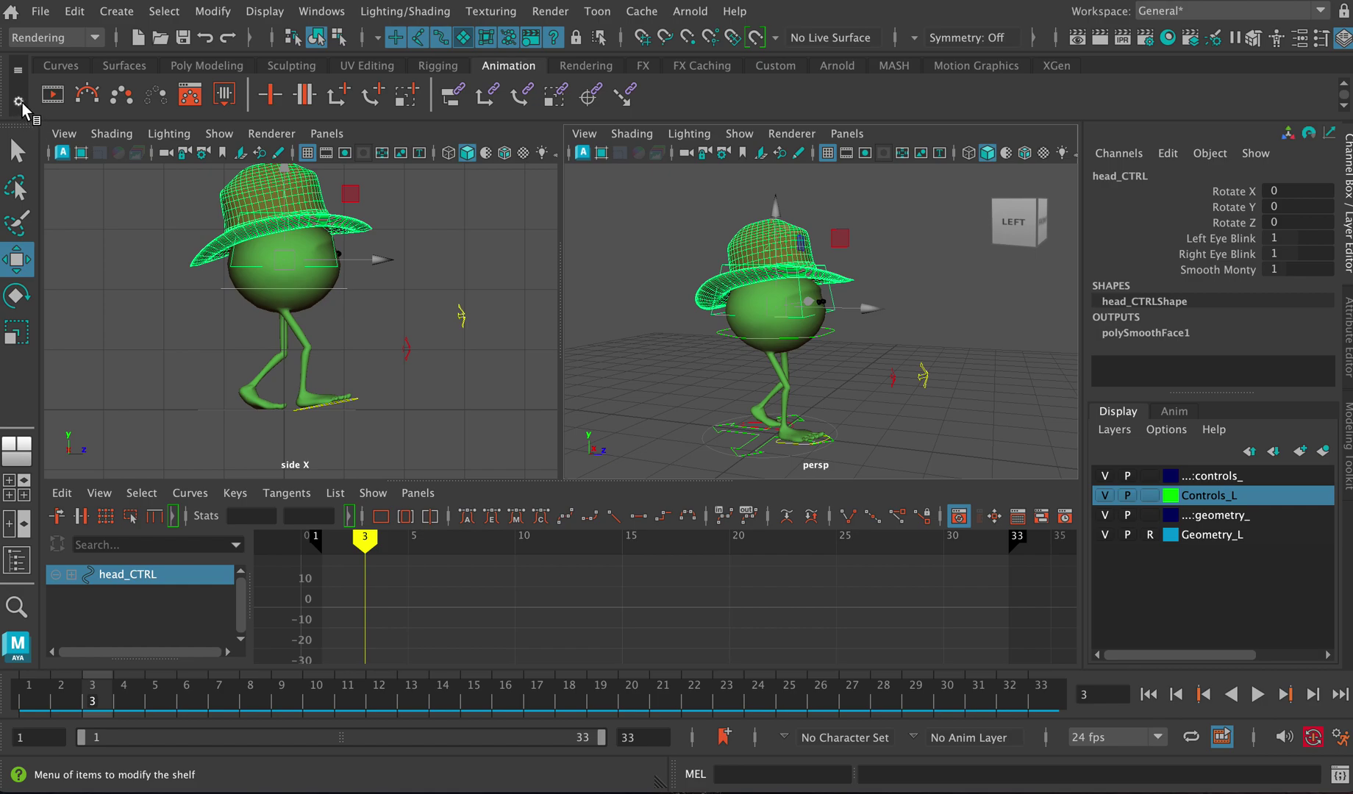
- Create a new shelf named Monty
left_click(20, 107)
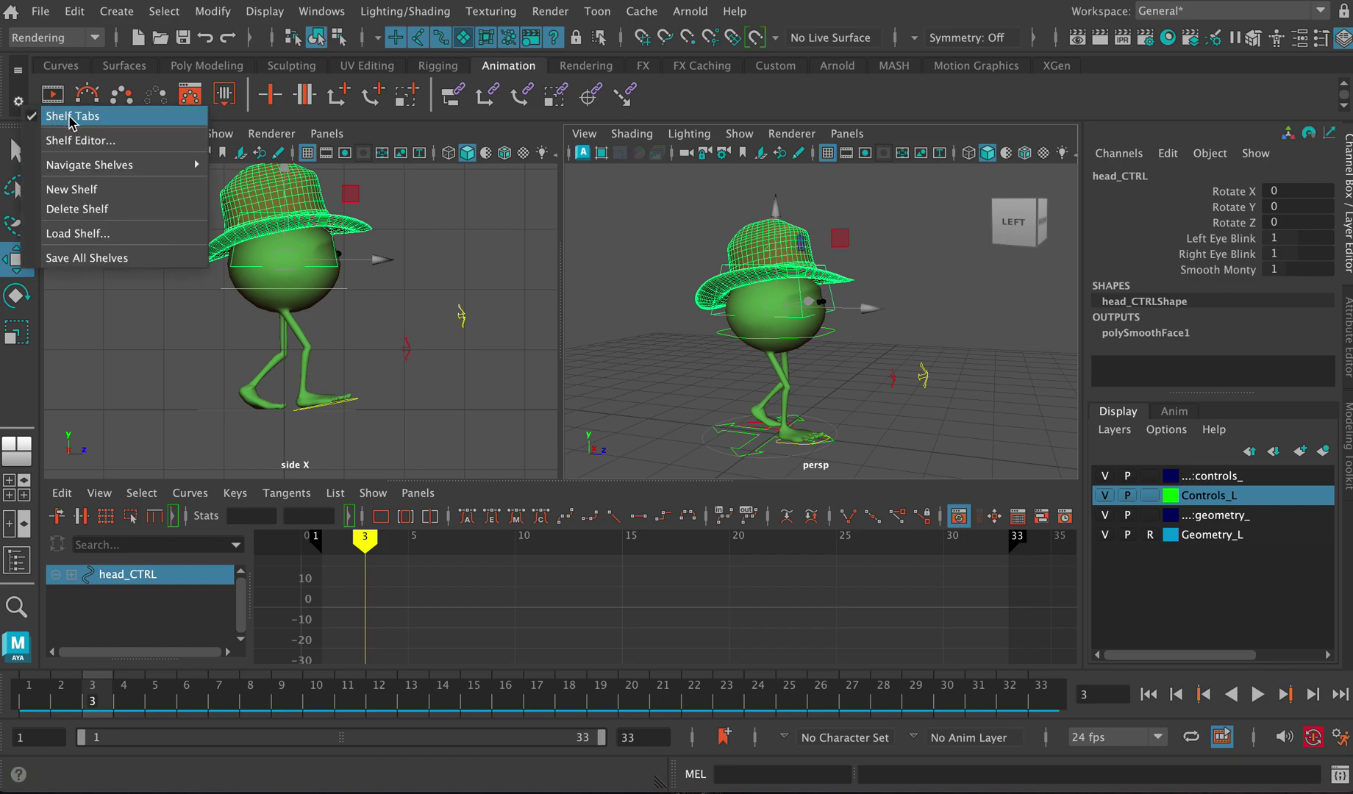
left_click(81, 190)
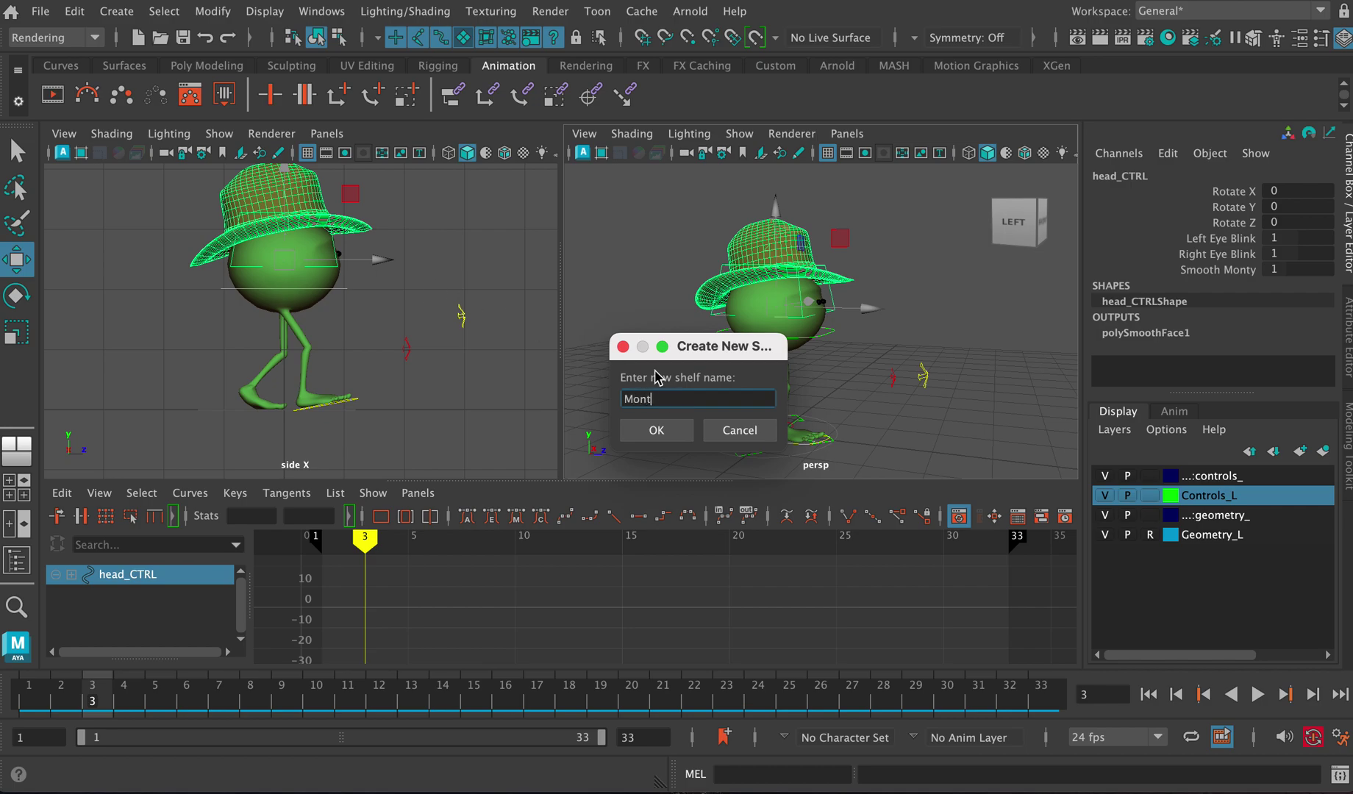
left_click(653, 429)
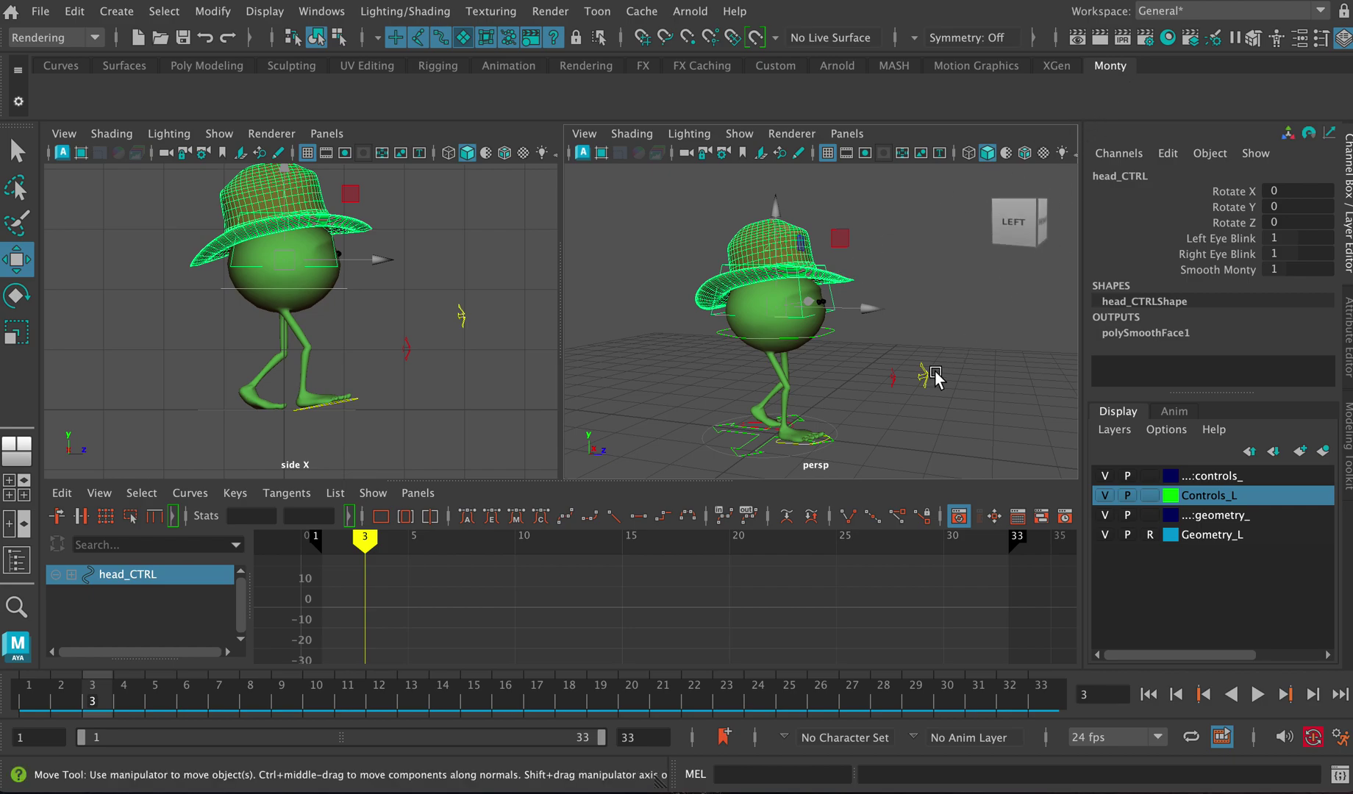
- Select the root control around the character's body and open the Script Editor to show its selection command
left_click(830, 338)
mouse_move(834, 386)
right_mouse_down("alt")
mouse_move(822, 369)
mouse_move(858, 375)
right_mouse_up("alt")
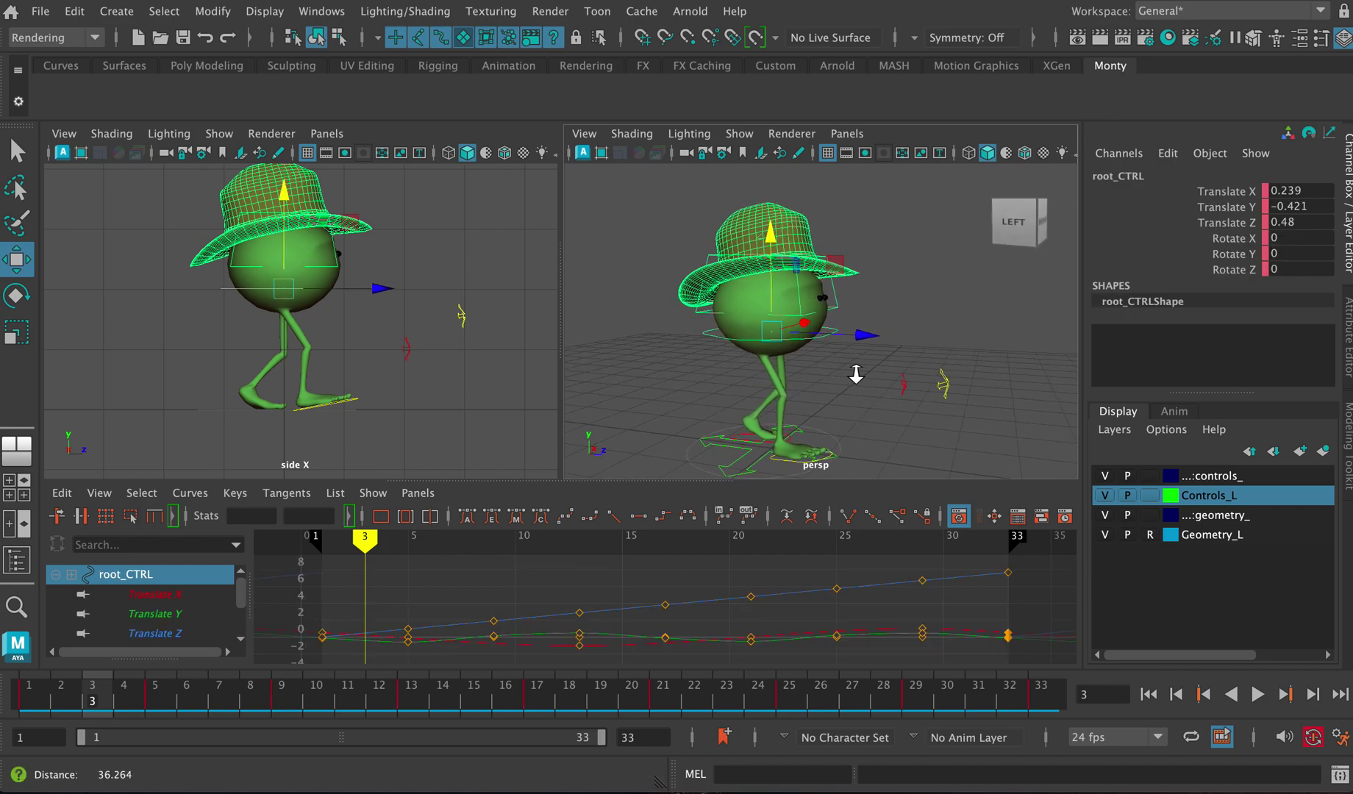
left_click(1340, 776)
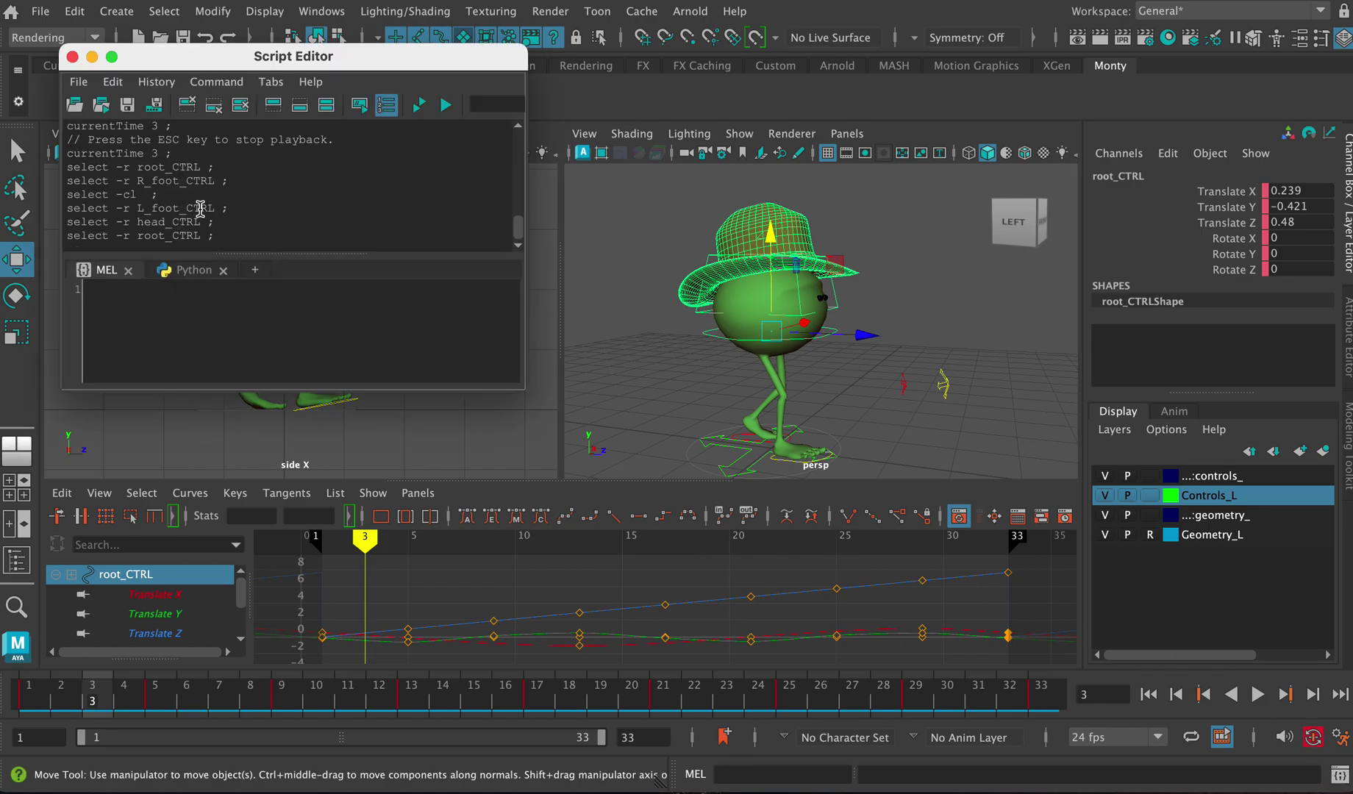
left_click_drag(369, 57, 665, 272)
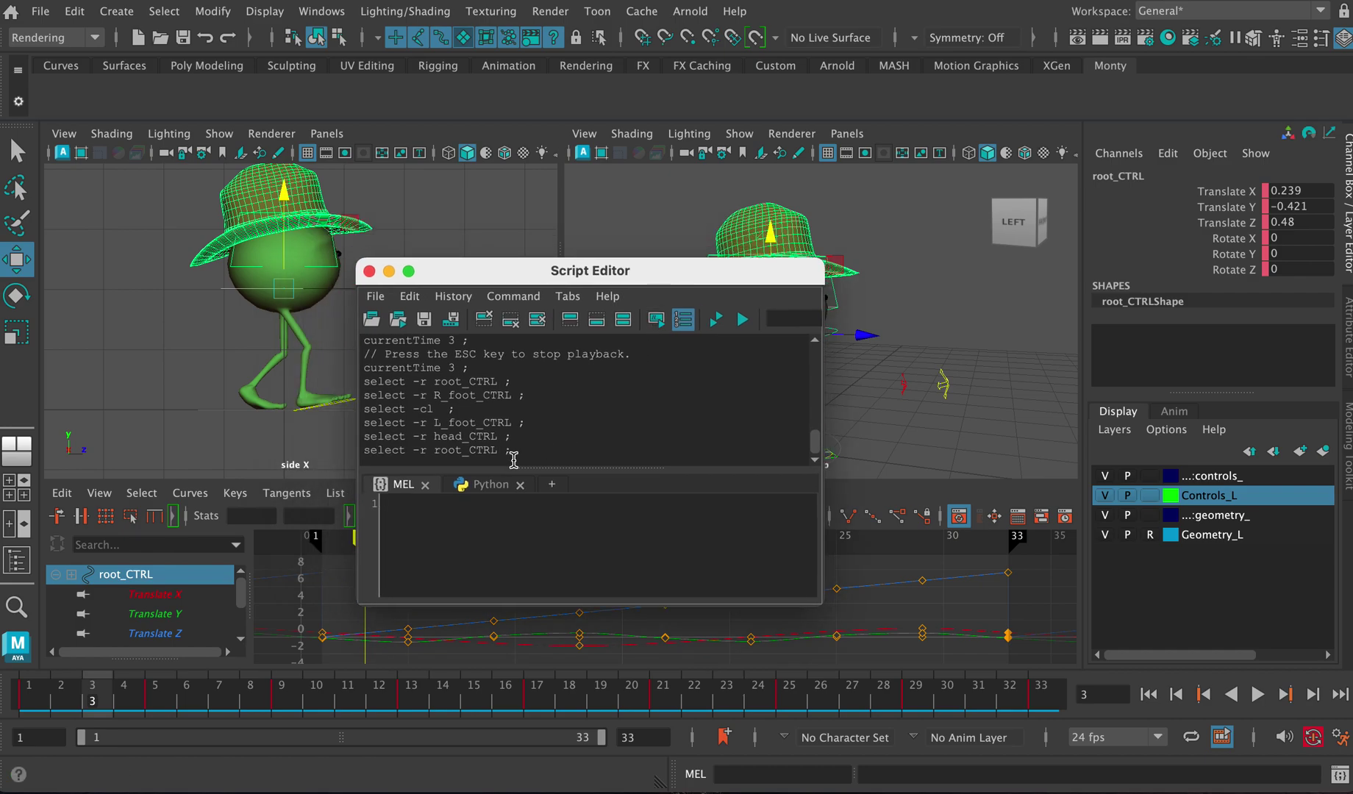
left_click_drag(513, 452, 359, 451)
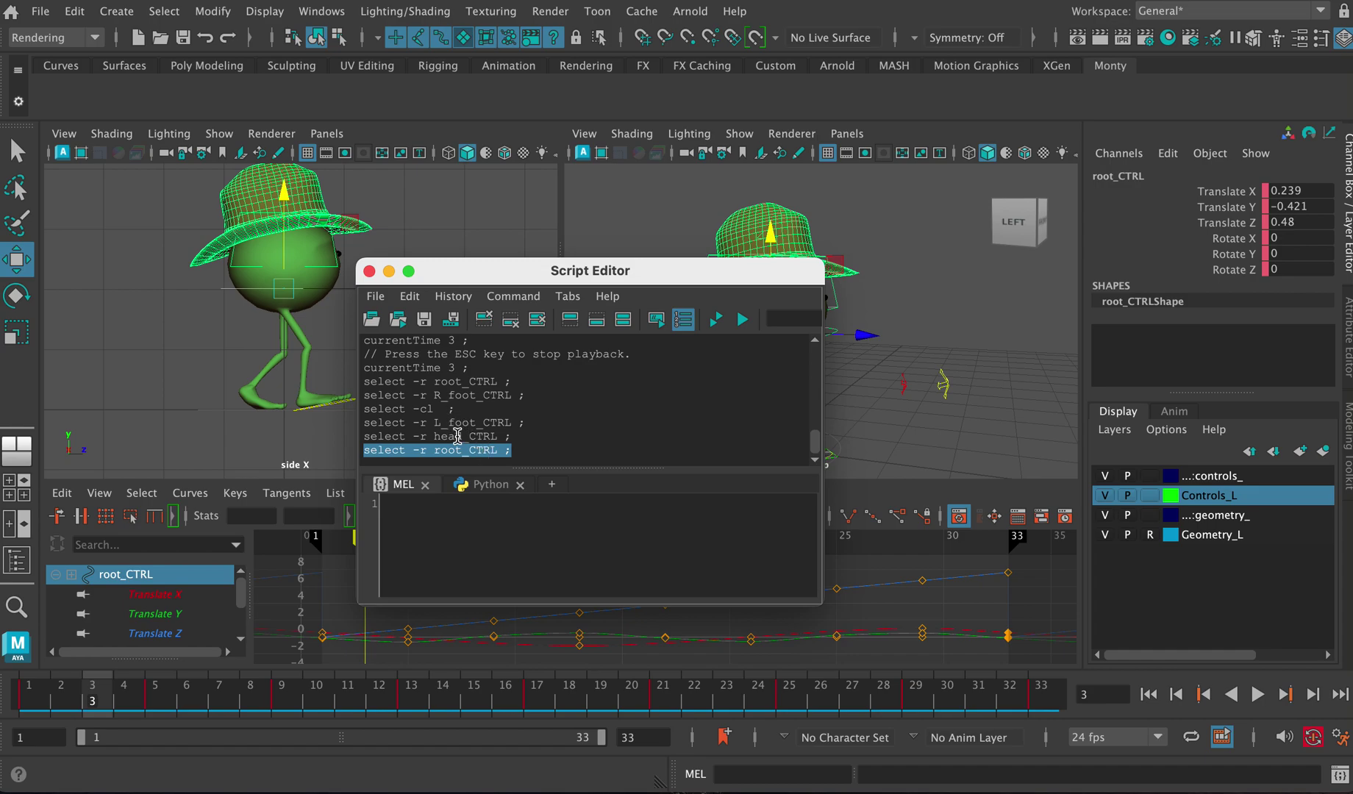
key("super+t")
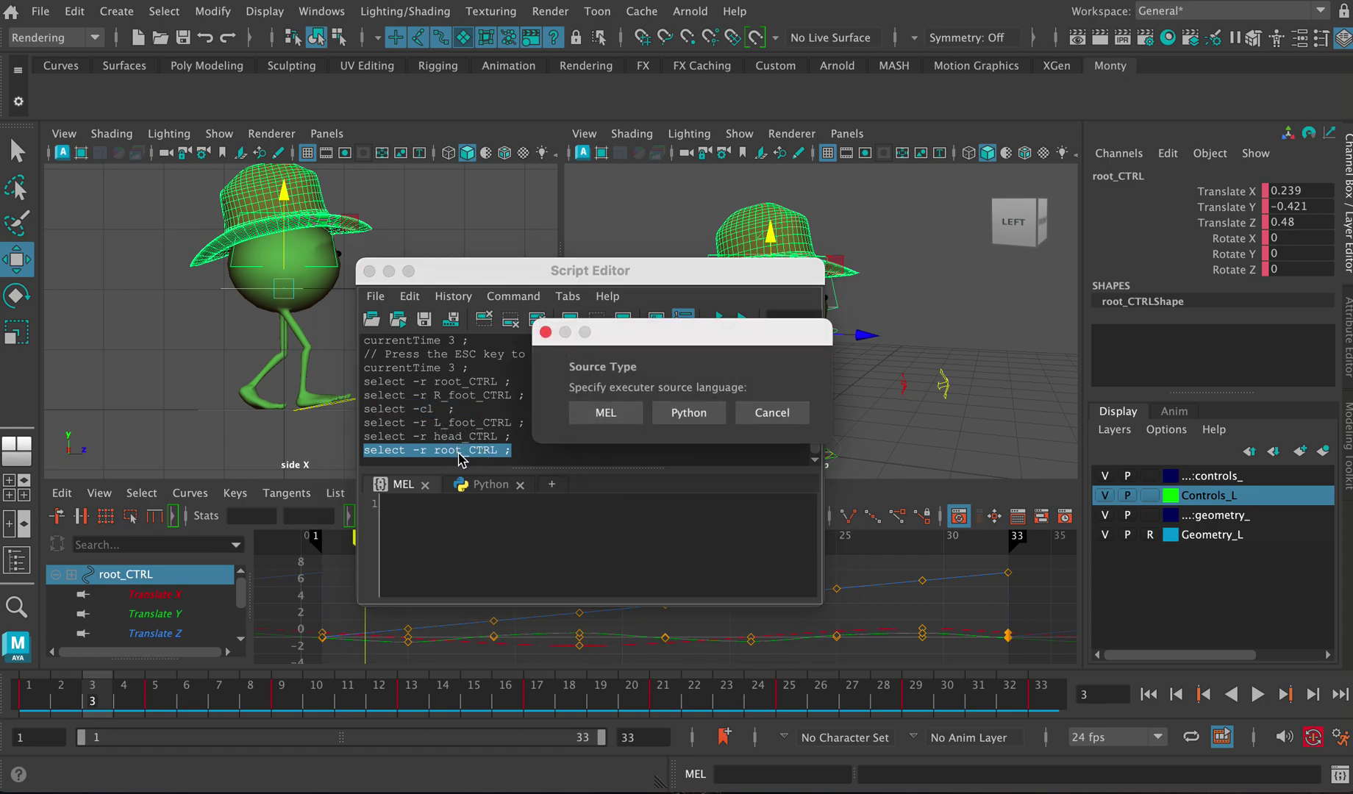
left_click(754, 410)
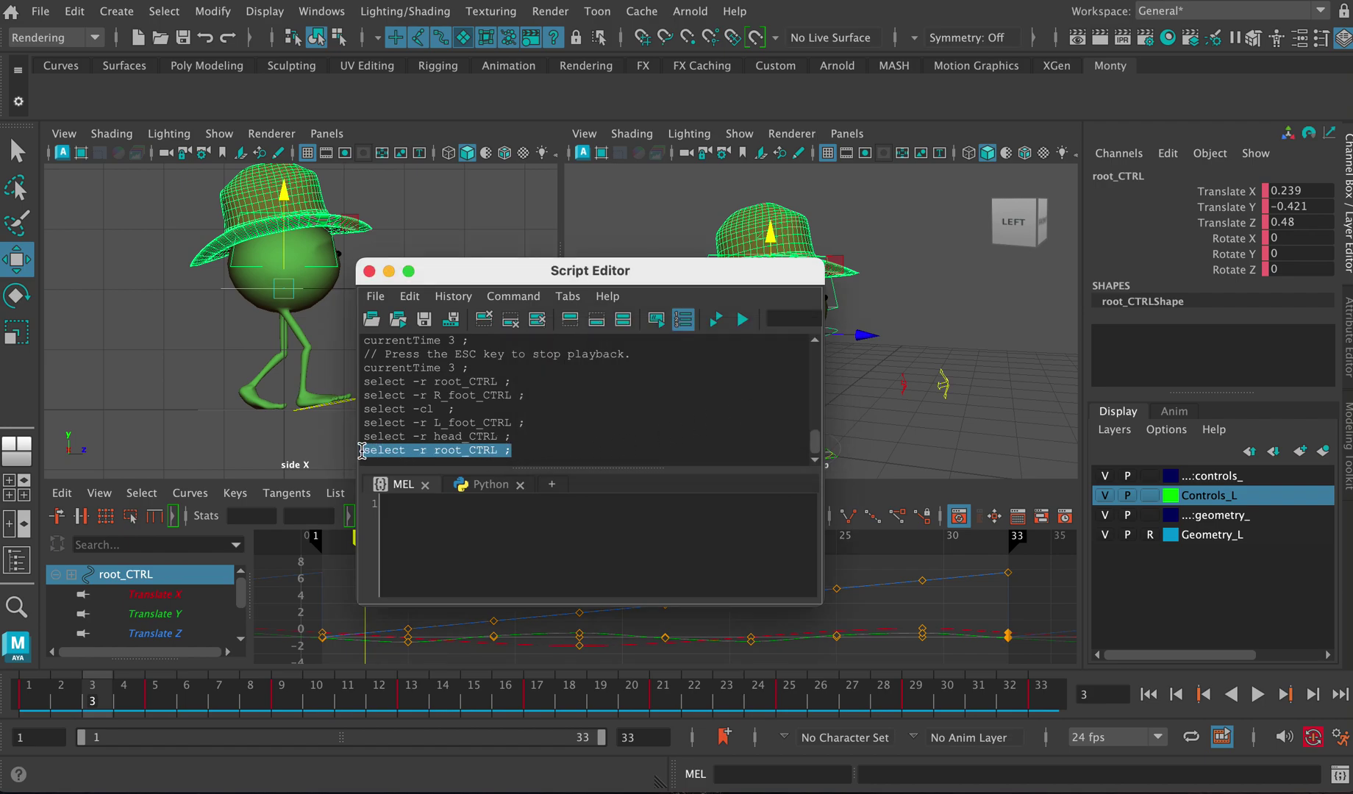
left_click_drag(345, 456, 430, 173)
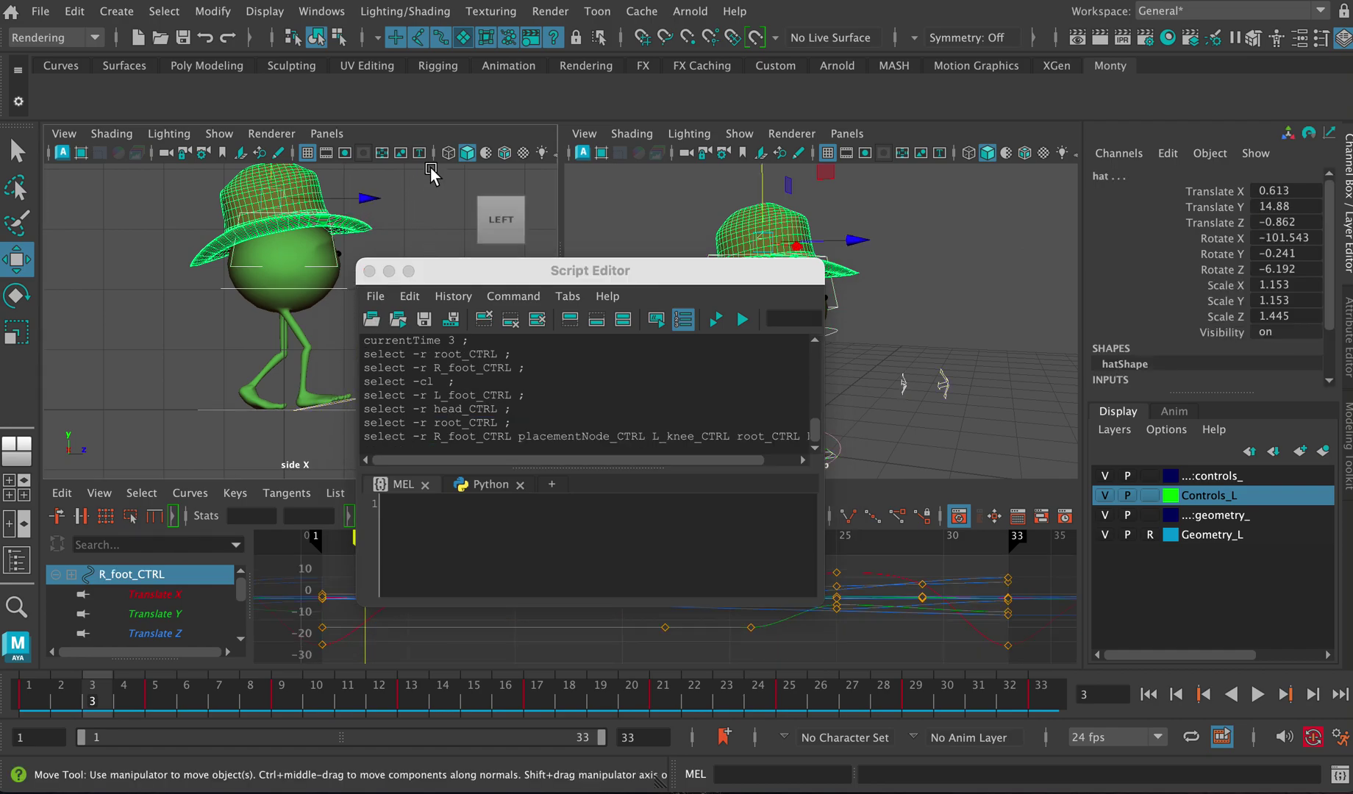
left_click_drag(427, 107, 426, 101)
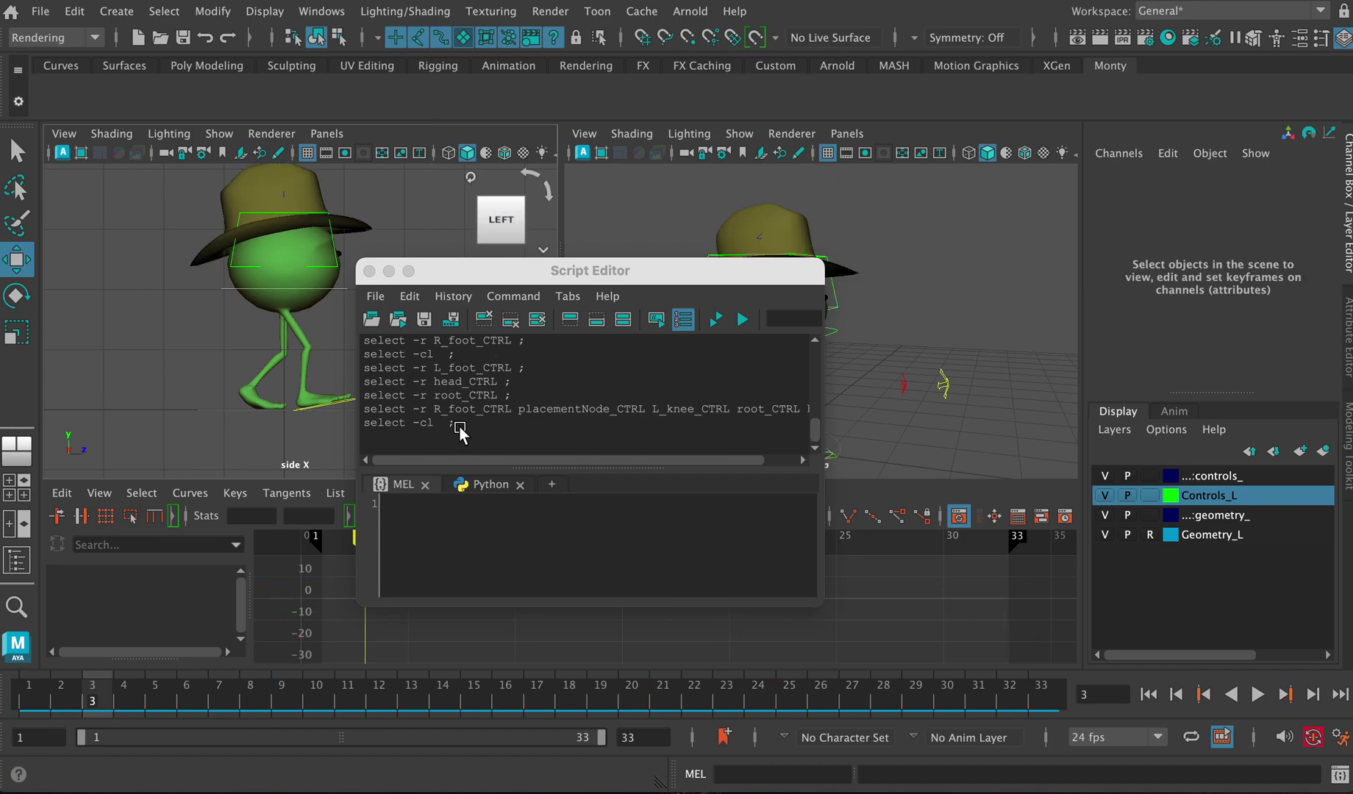
- Reselect the root control, save its "select -r root_CTRL ;" command to the Monty shelf as MEL, and run the new shelf item
left_click(222, 288)
left_click(530, 426)
left_click_drag(517, 423, 350, 102)
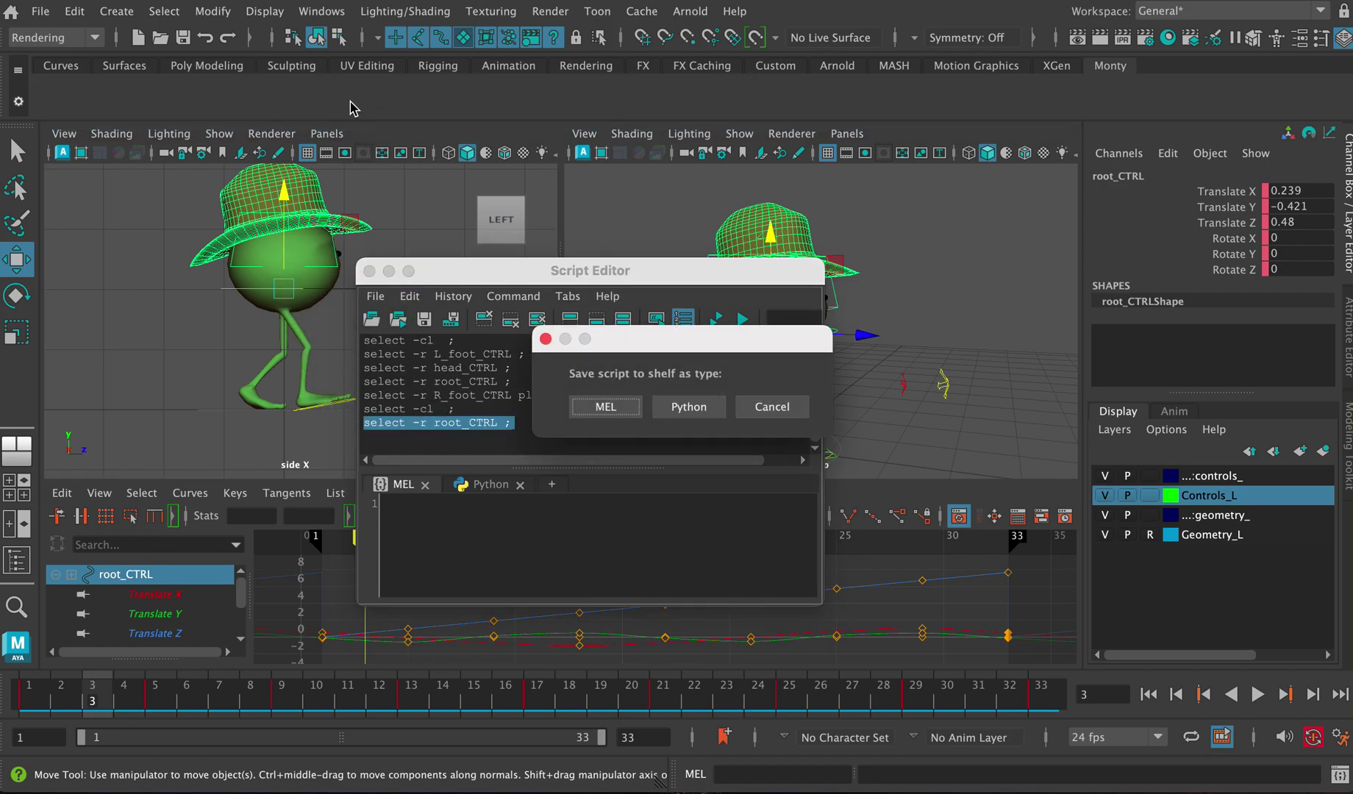
left_click(606, 407)
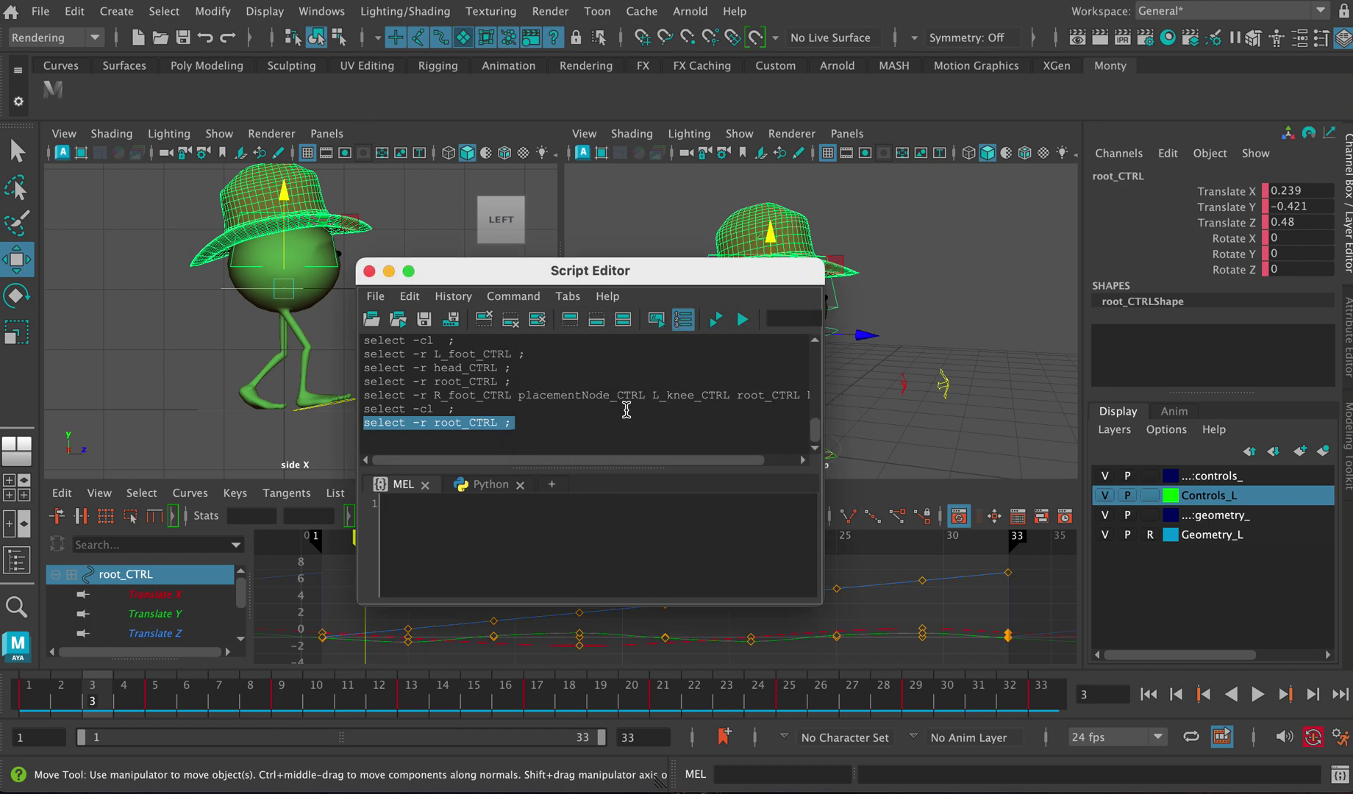
left_click(57, 91)
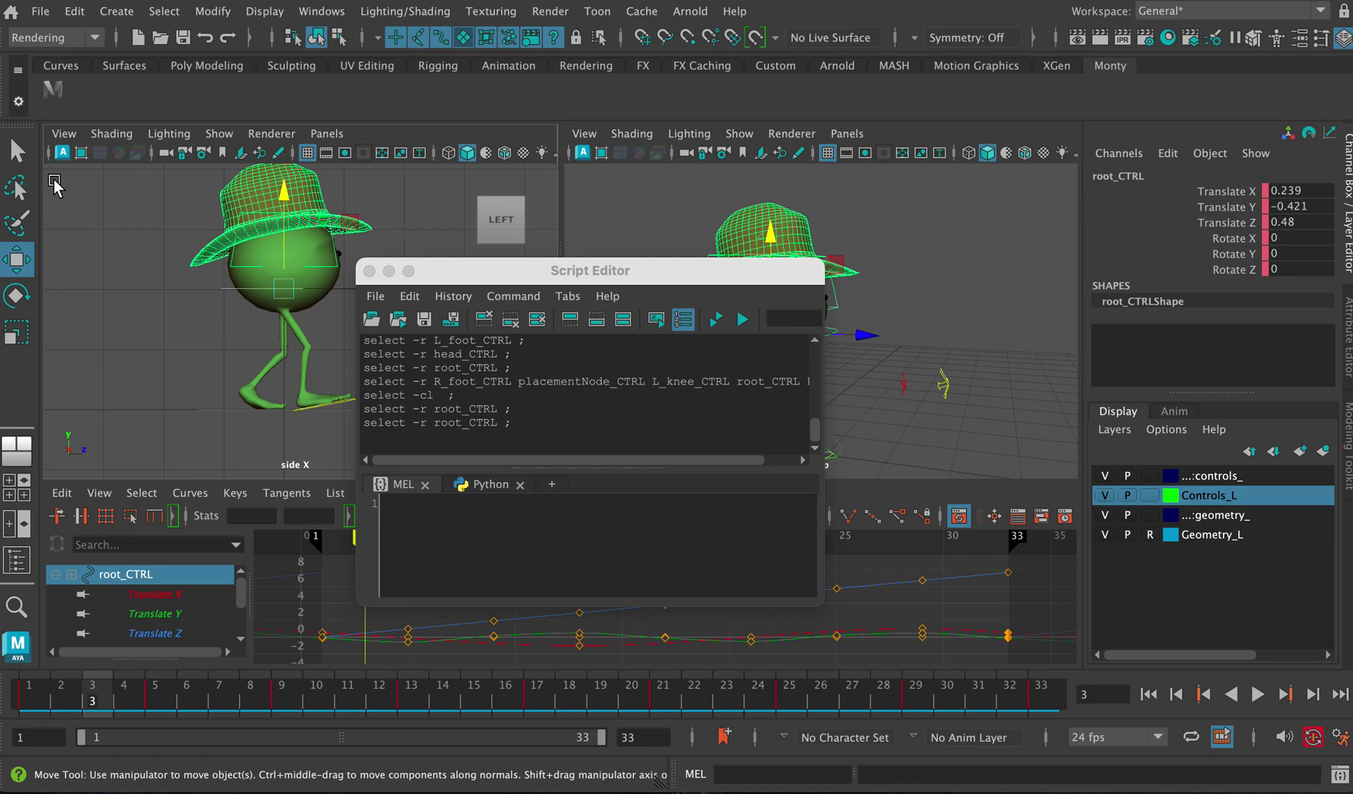
- Give the root selection item on the Monty shelf the icon label Root and save all shelves
left_click(20, 103)
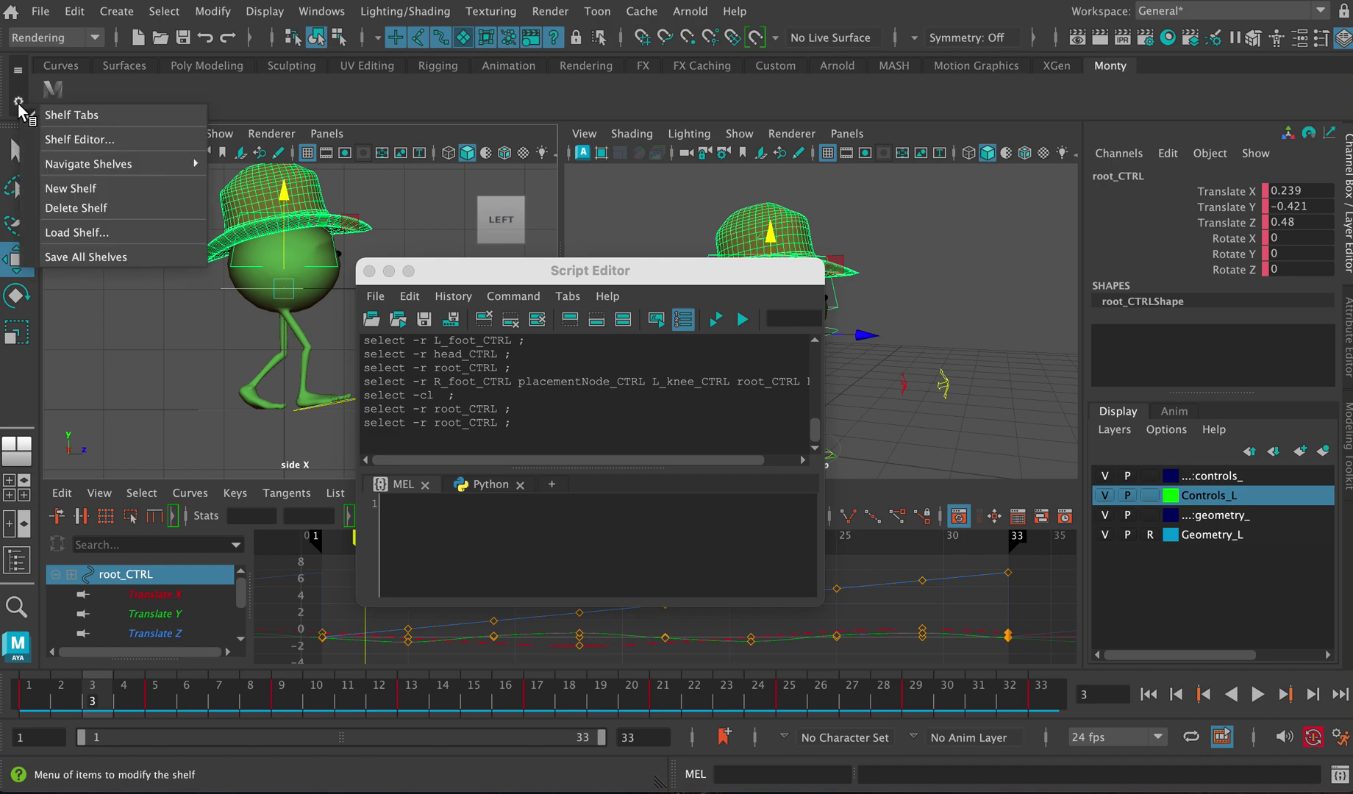
left_click(70, 150)
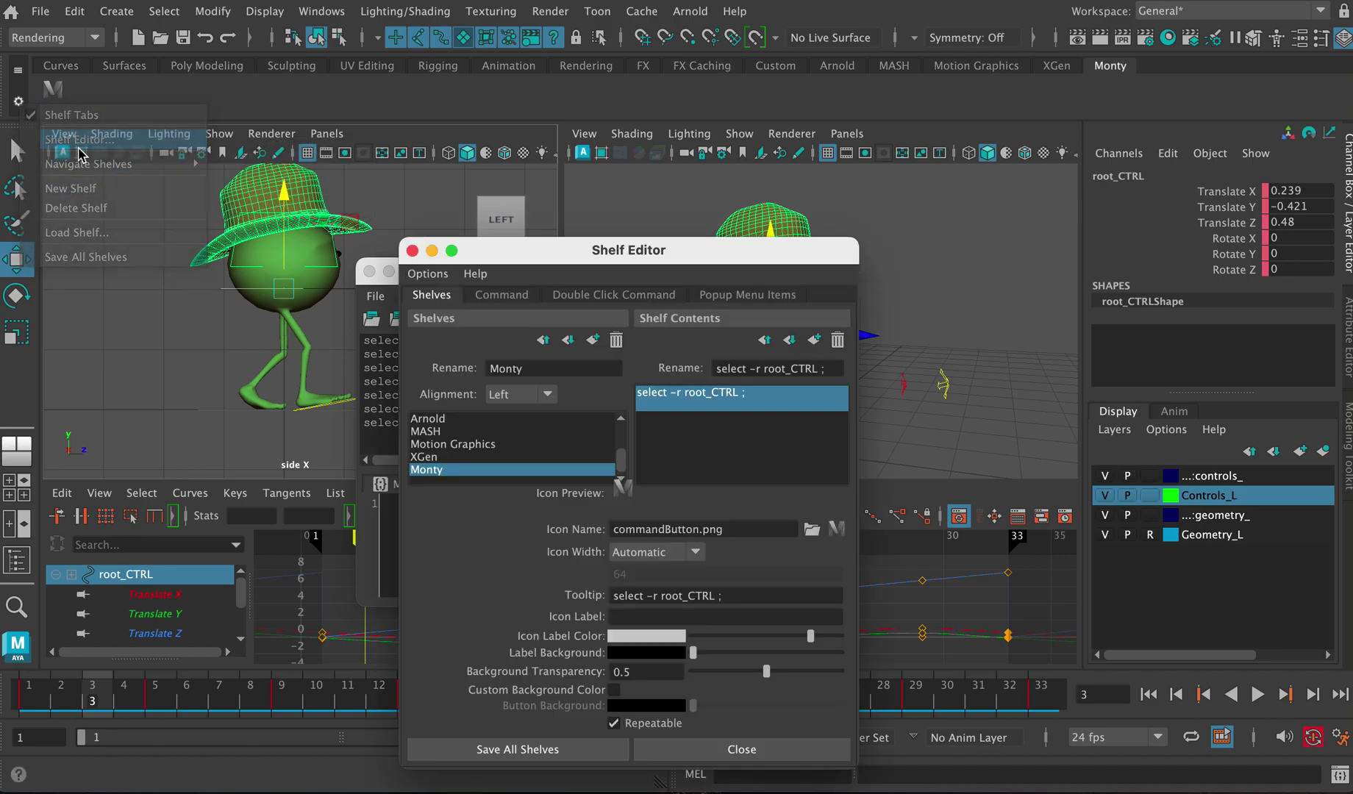
left_click(680, 636)
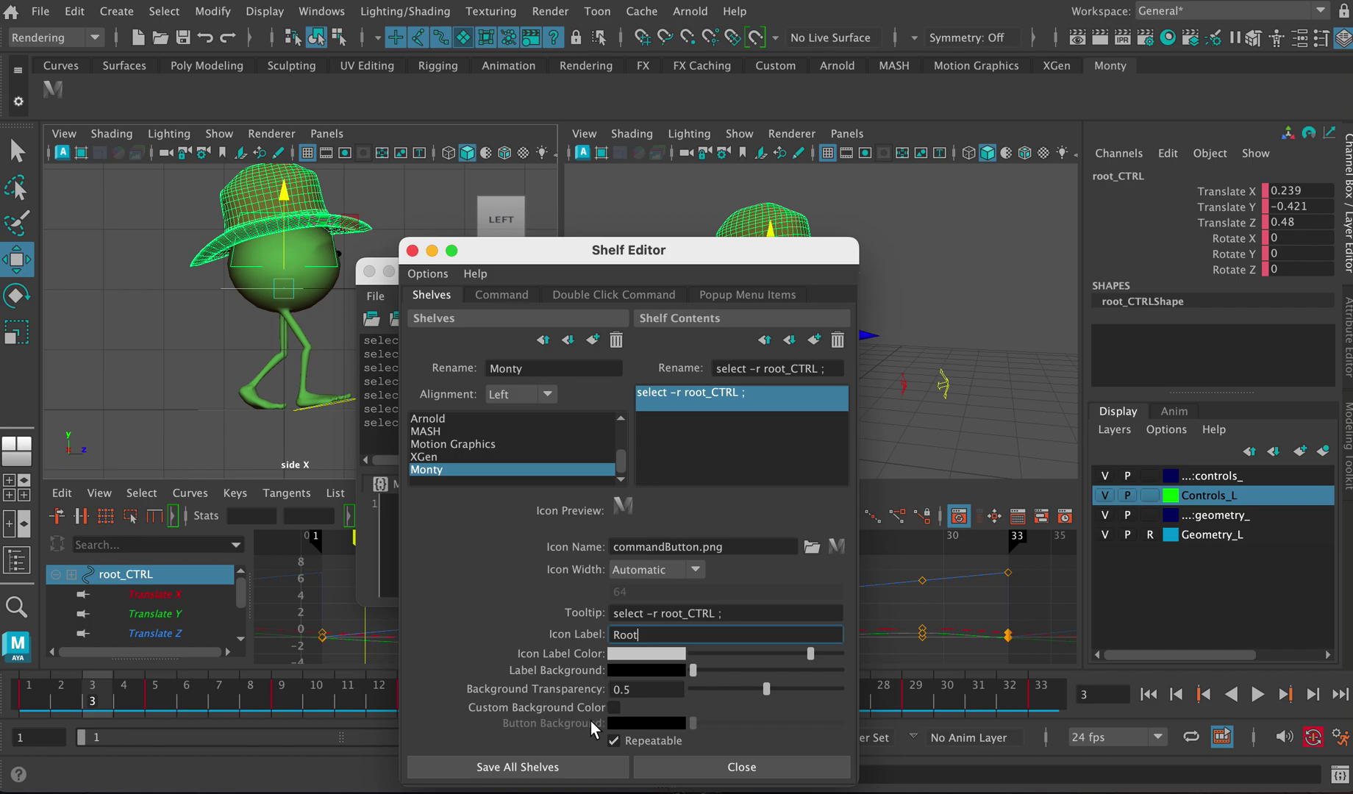
left_click(563, 770)
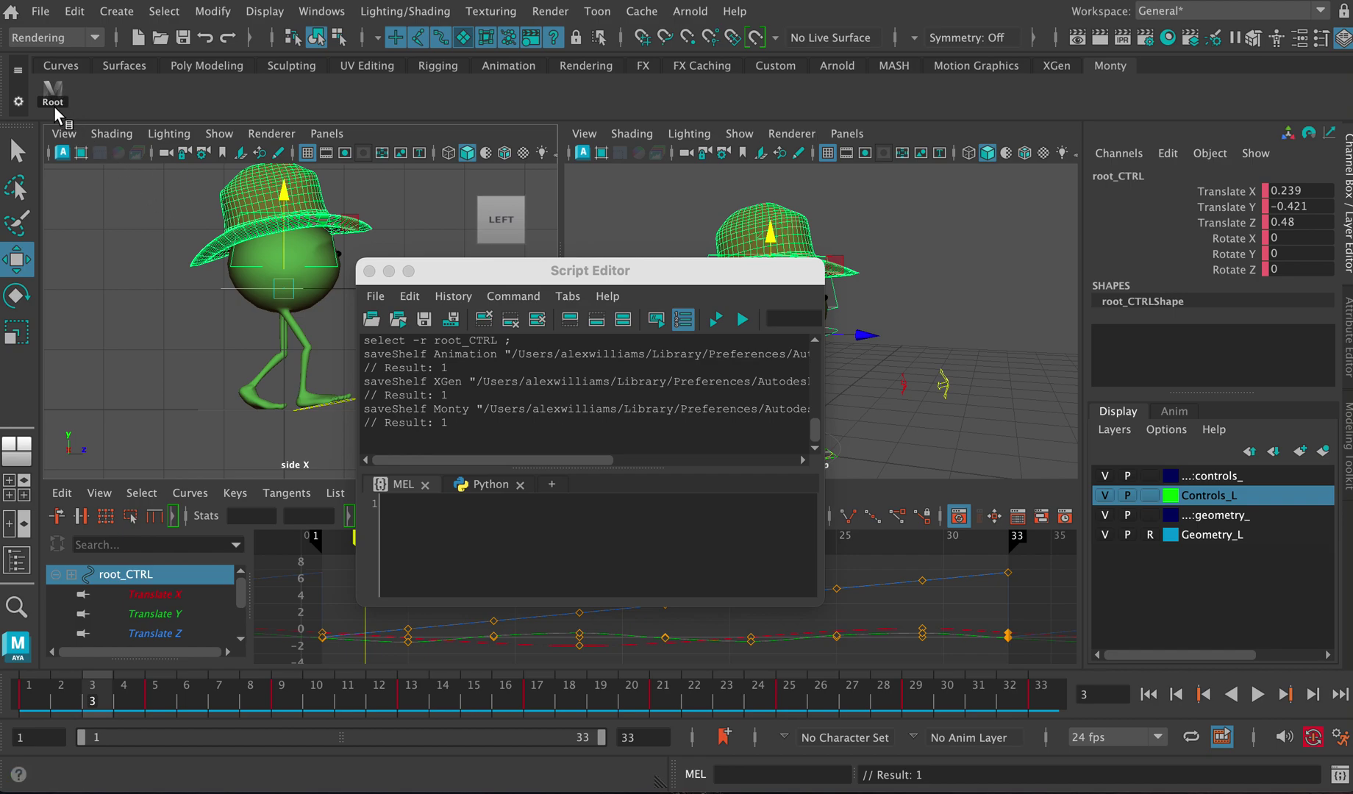
- Uncover the perspective view from the Script Editor and select the right foot control
left_click_drag(507, 270, 544, 494)
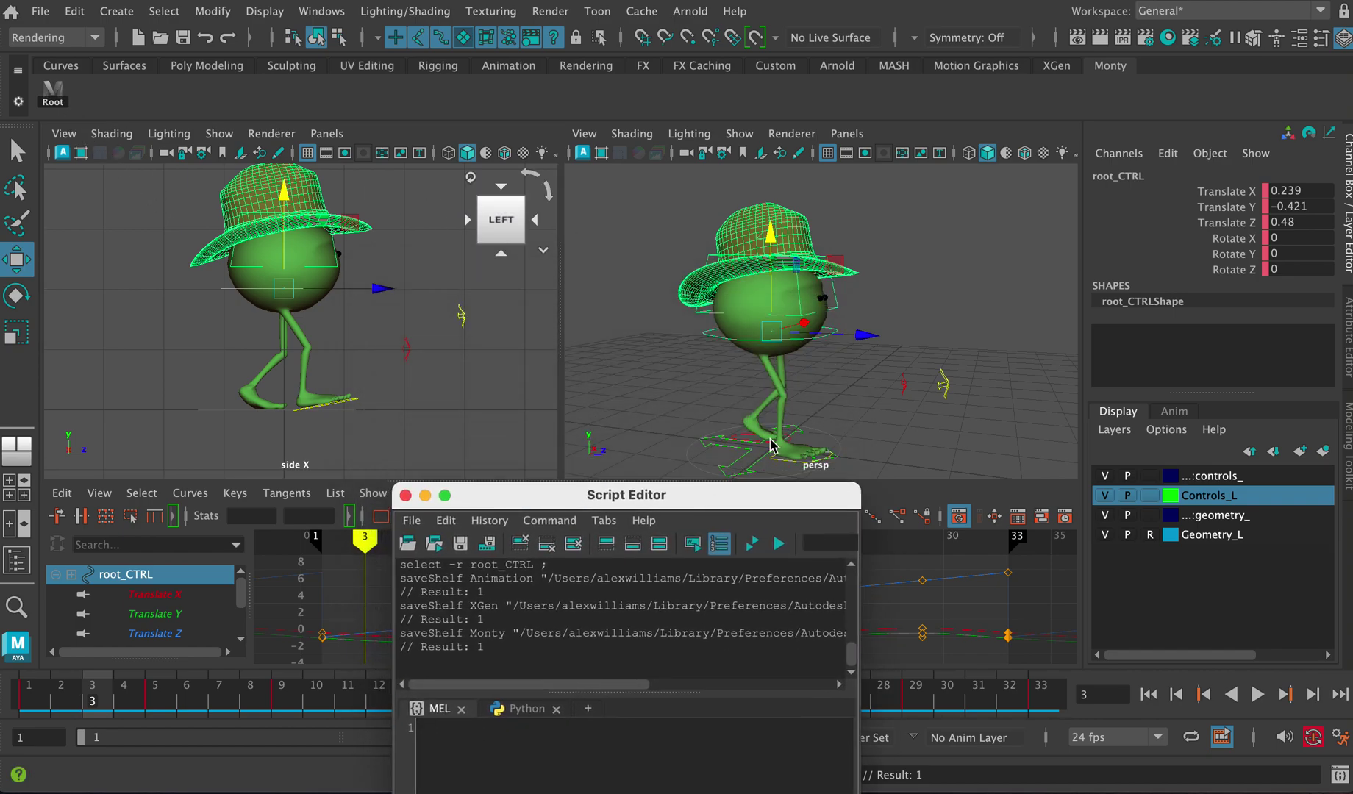
middle_click_drag(777, 421, 810, 347, "alt")
right_click_drag(810, 347, 903, 355, "alt")
left_click_drag(903, 355, 912, 446, "alt")
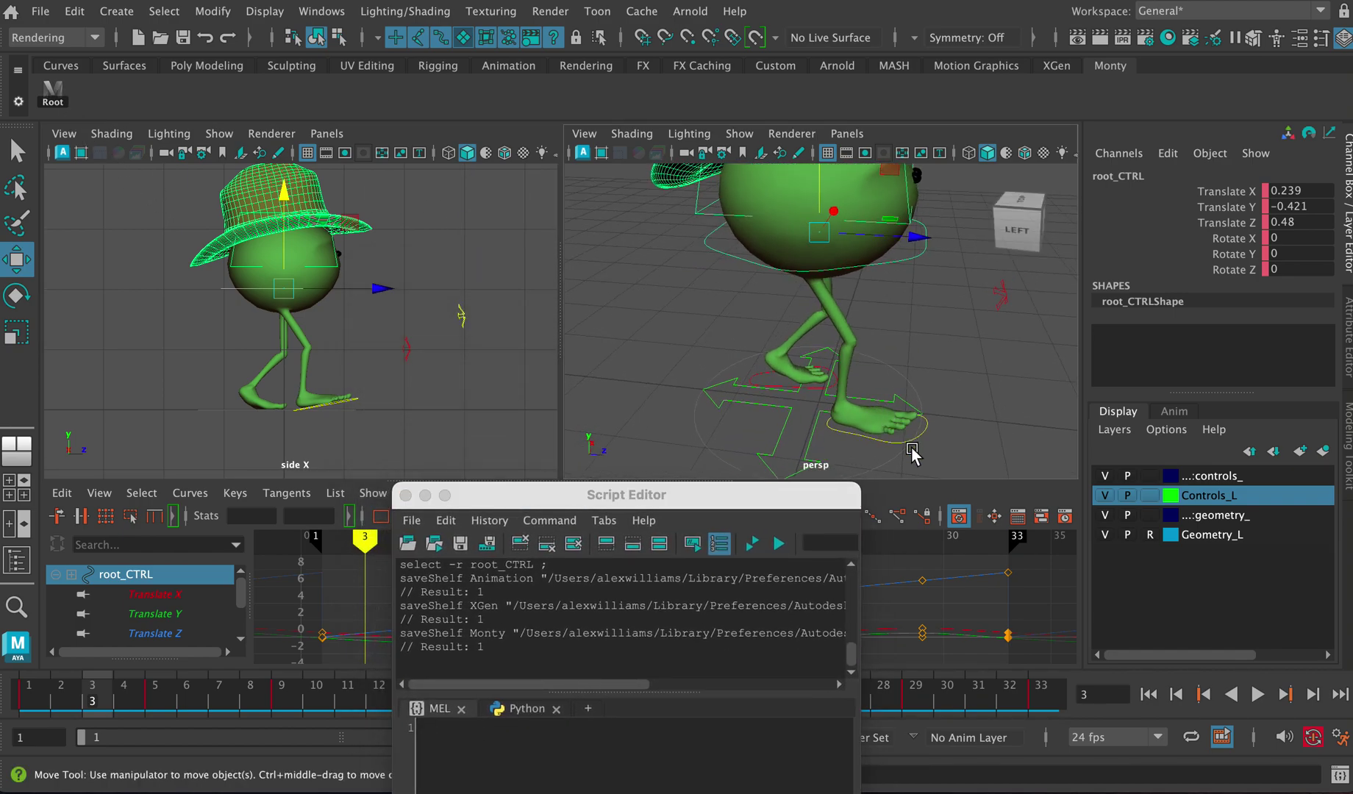
left_click(923, 430)
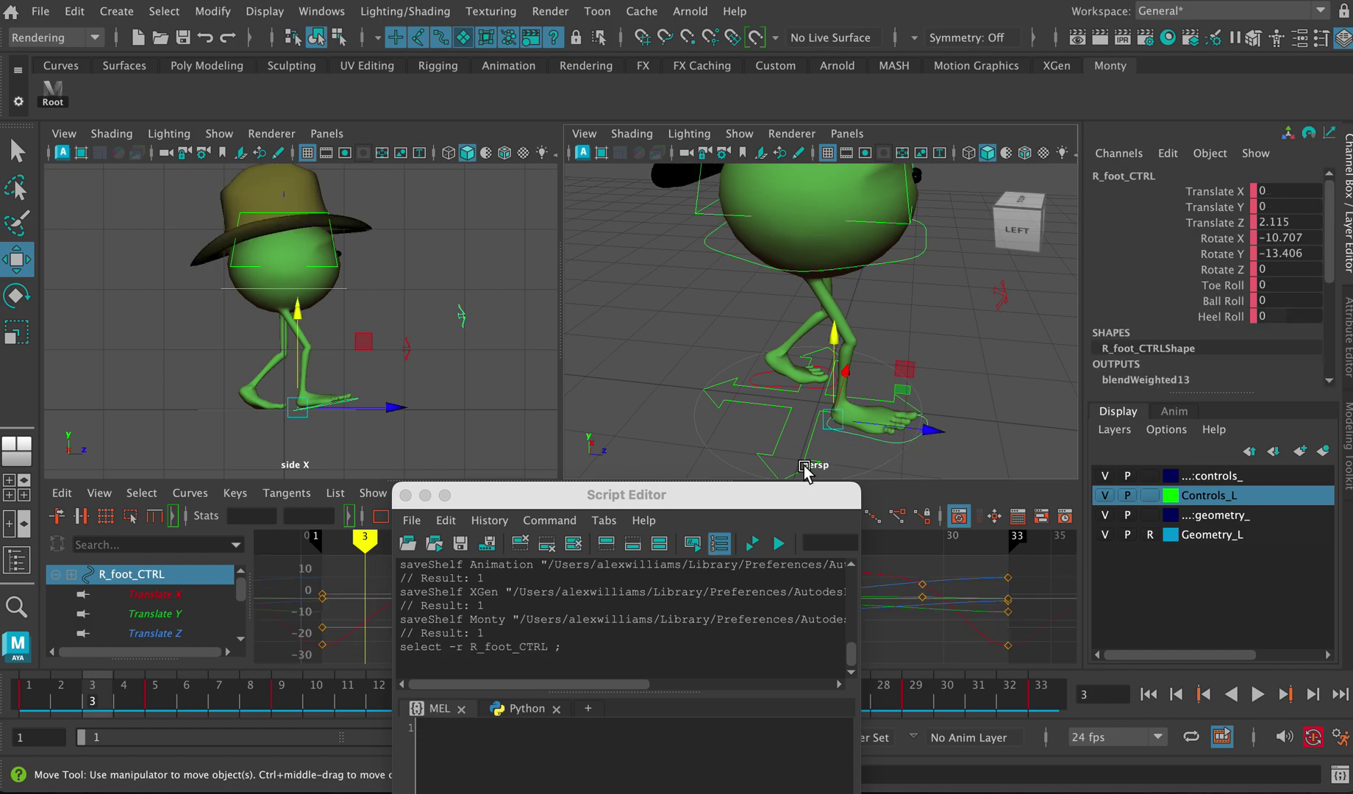
- Save the "select -r R_foot_CTRL ;" command from the Script Editor history to the Monty shelf as MEL
left_click_drag(564, 648, 404, 649)
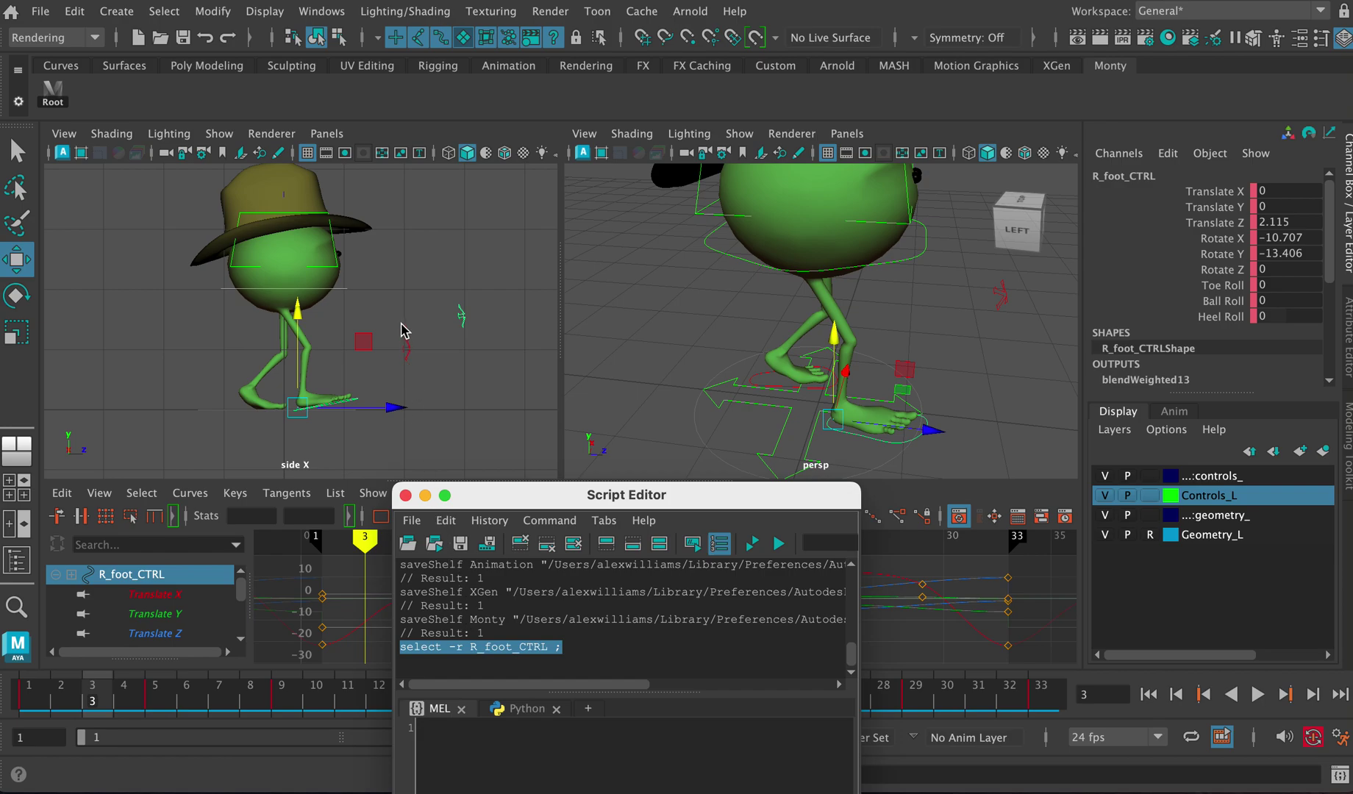
left_click_drag(513, 498, 375, 150)
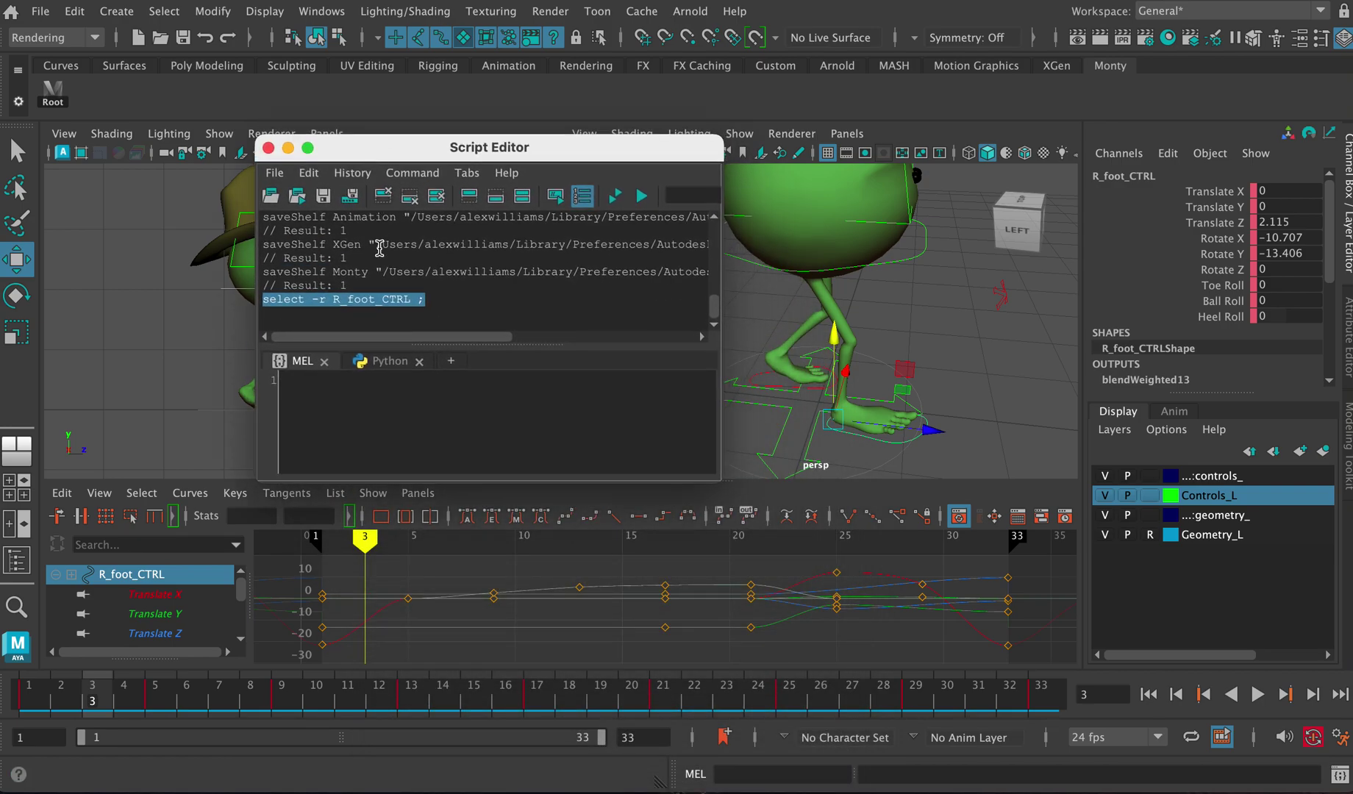
left_click_drag(433, 301, 255, 300)
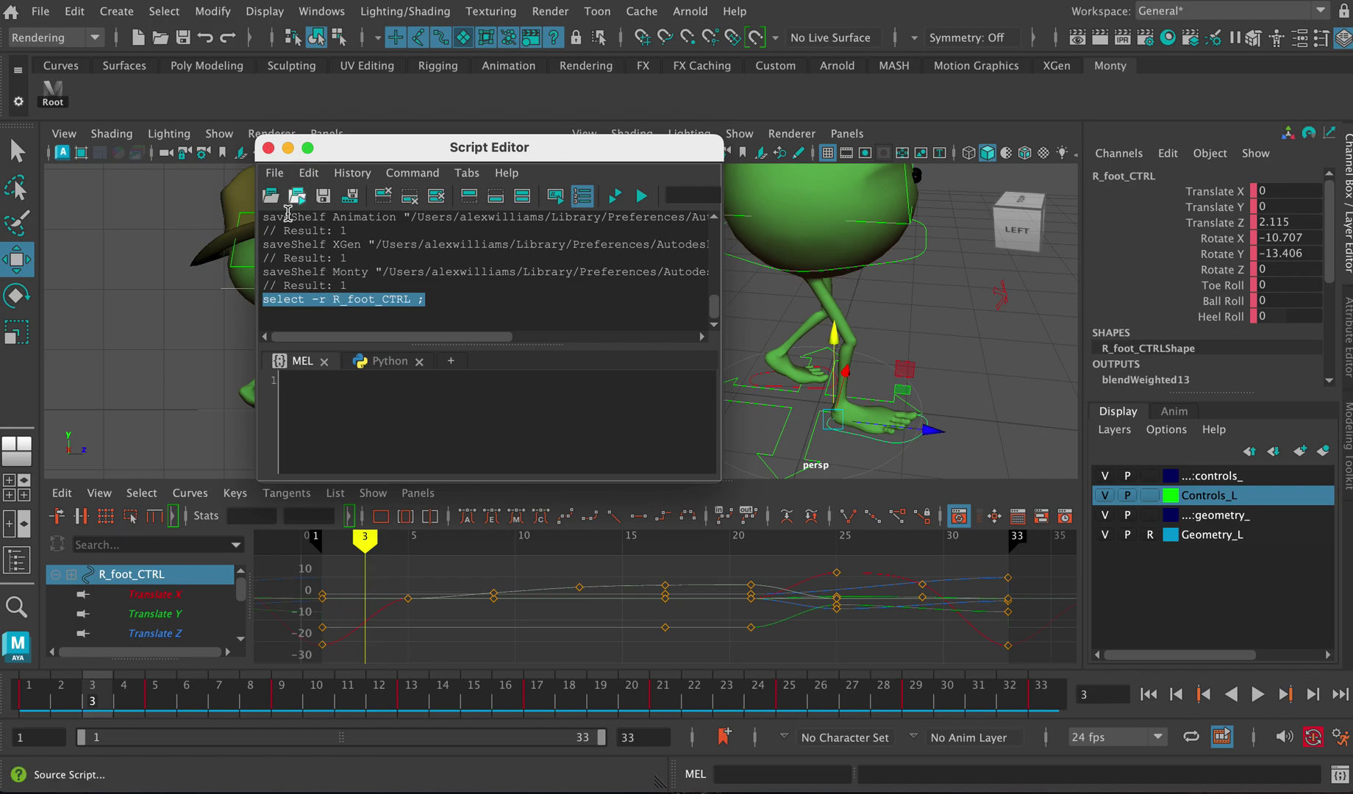
left_click(294, 367)
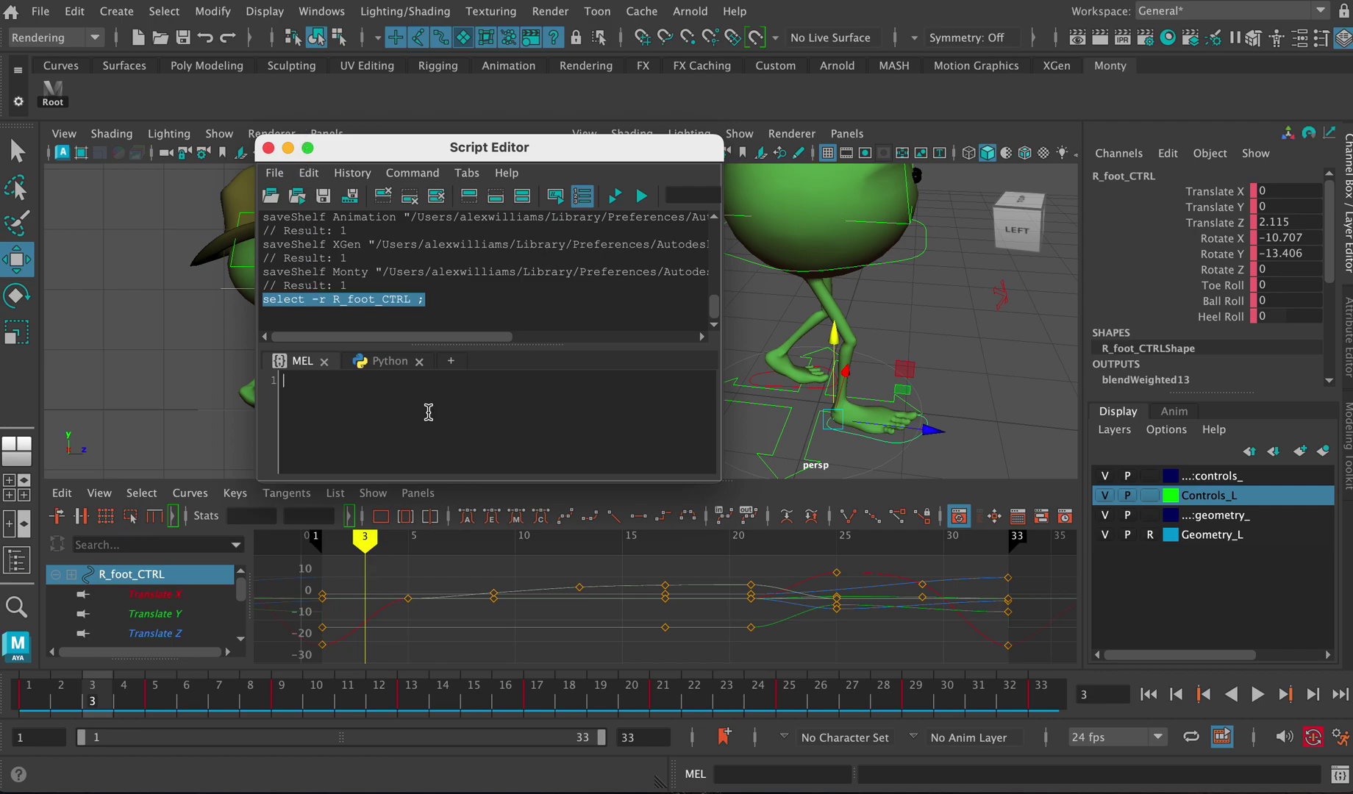
left_click(434, 298)
left_click_drag(264, 301, 324, 114)
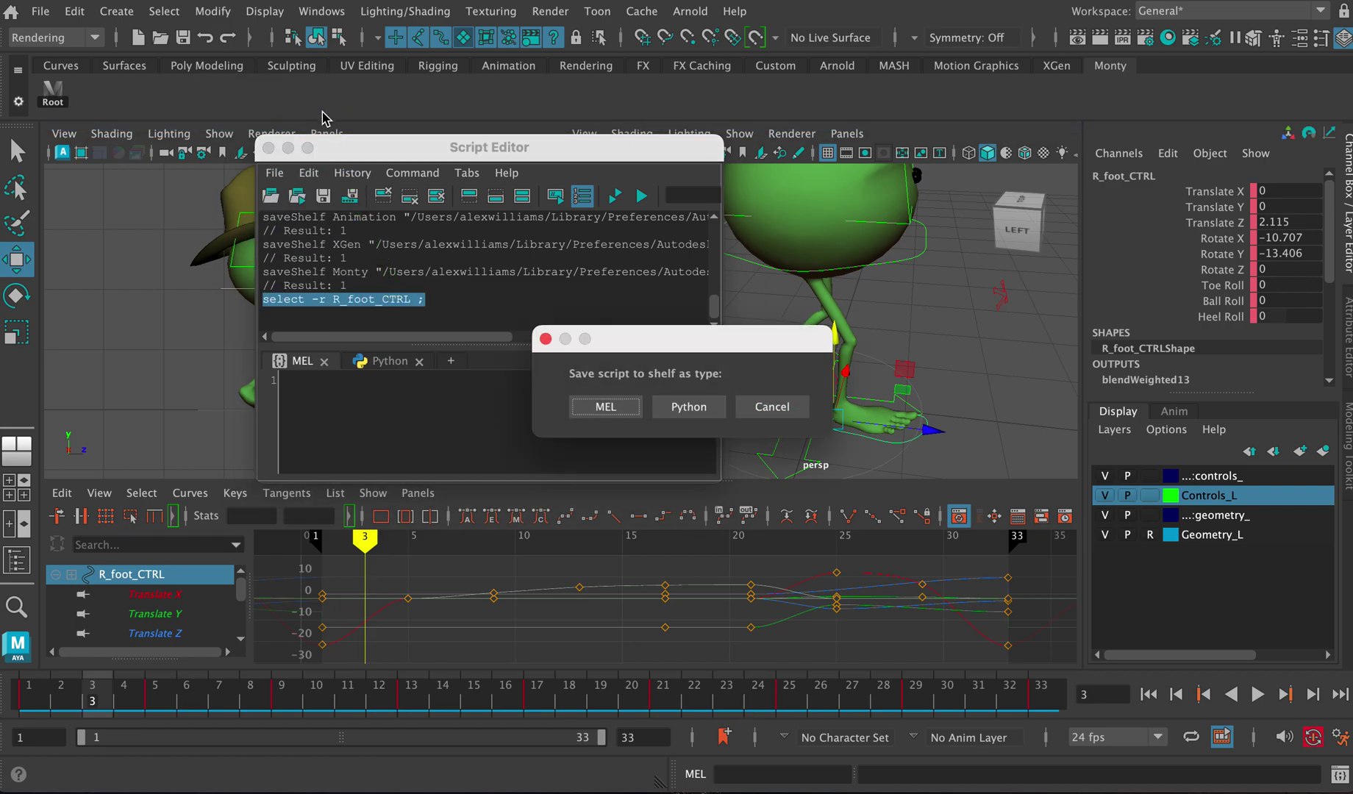
left_click(605, 407)
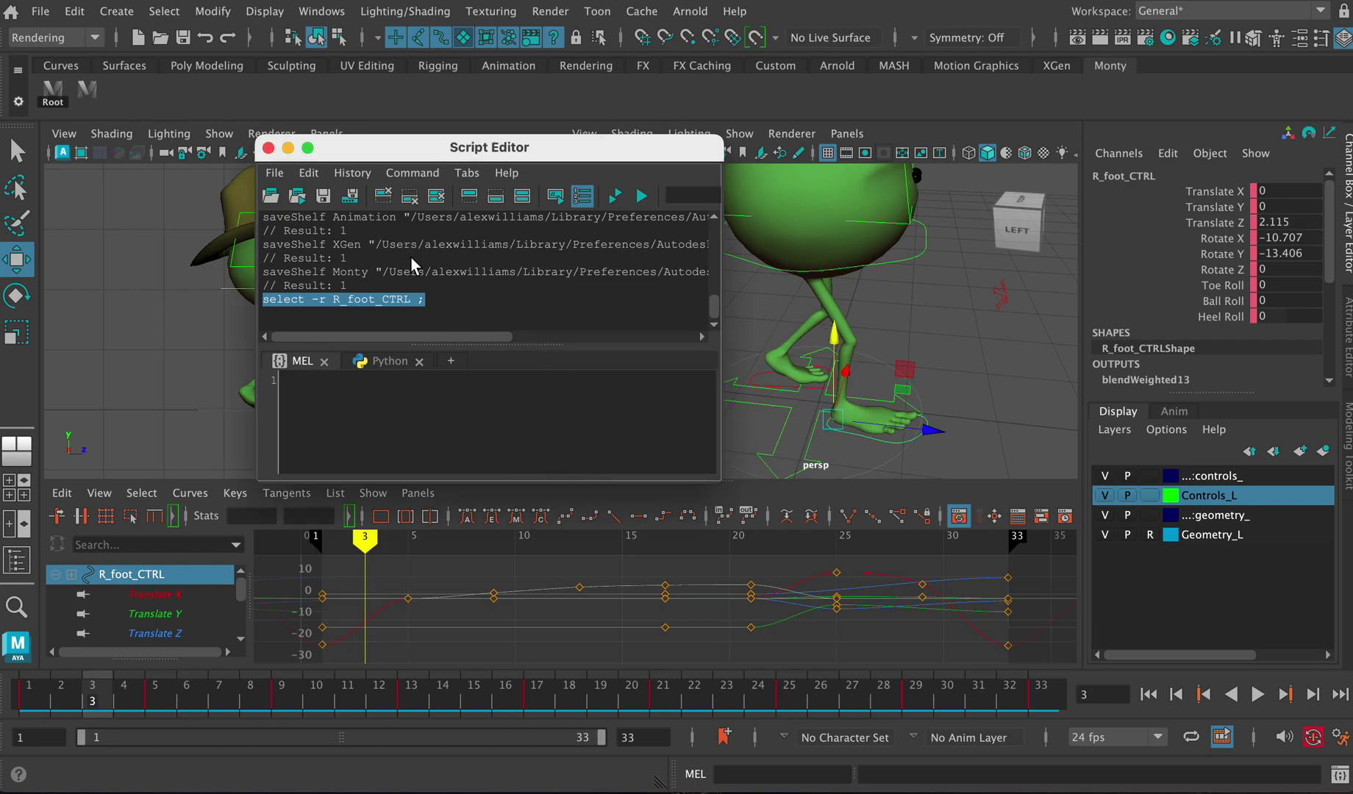
- Give the right foot selection item on the Monty shelf the icon label Rfoot and save all shelves
left_click(18, 102)
left_click(66, 137)
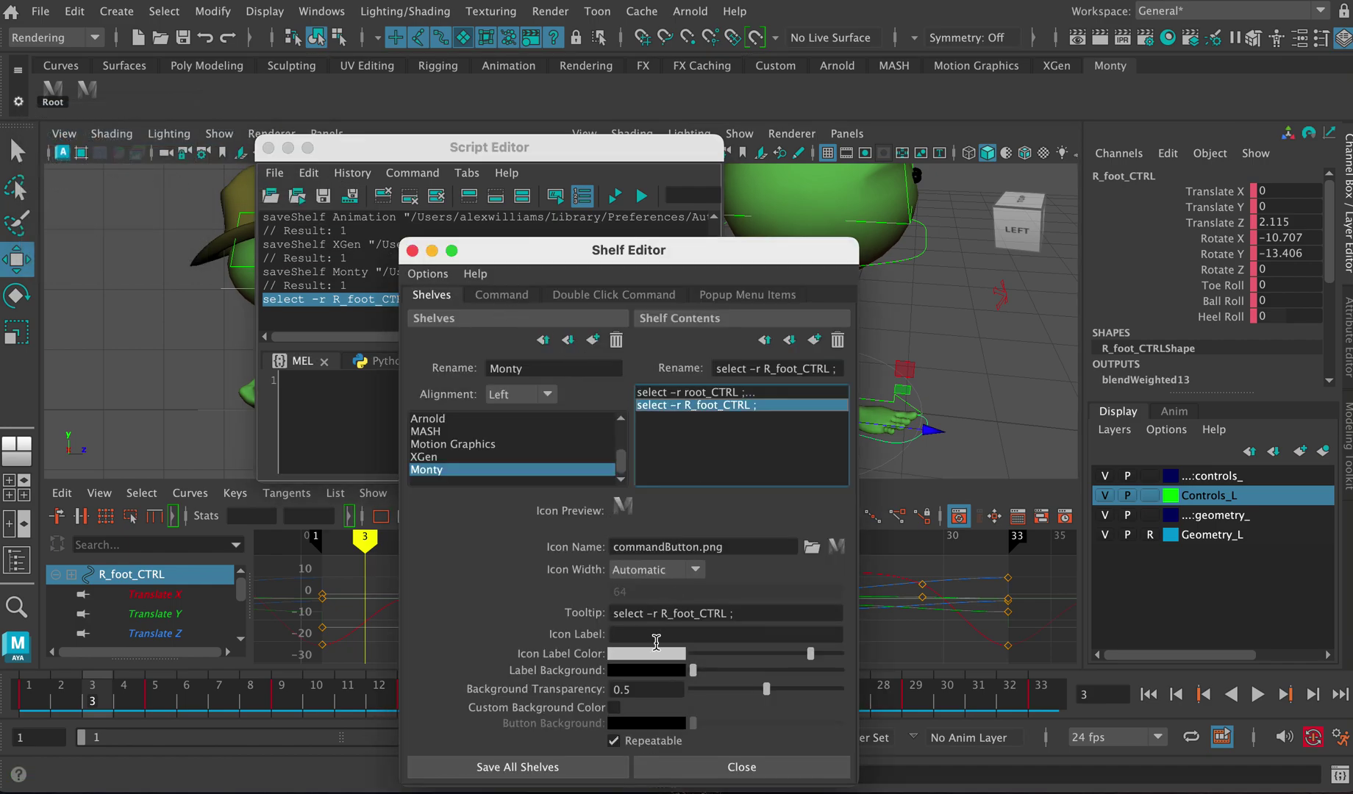
left_click(652, 634)
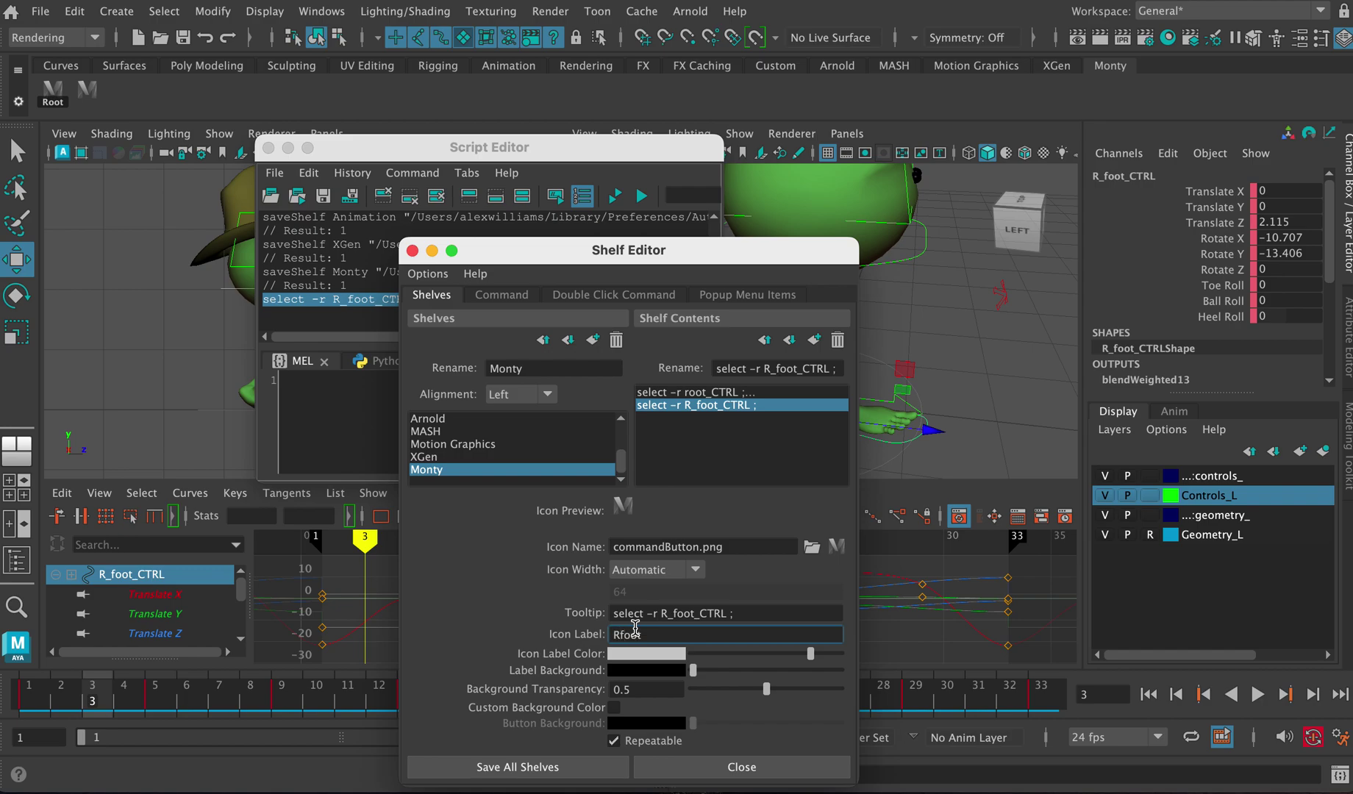
left_click(558, 768)
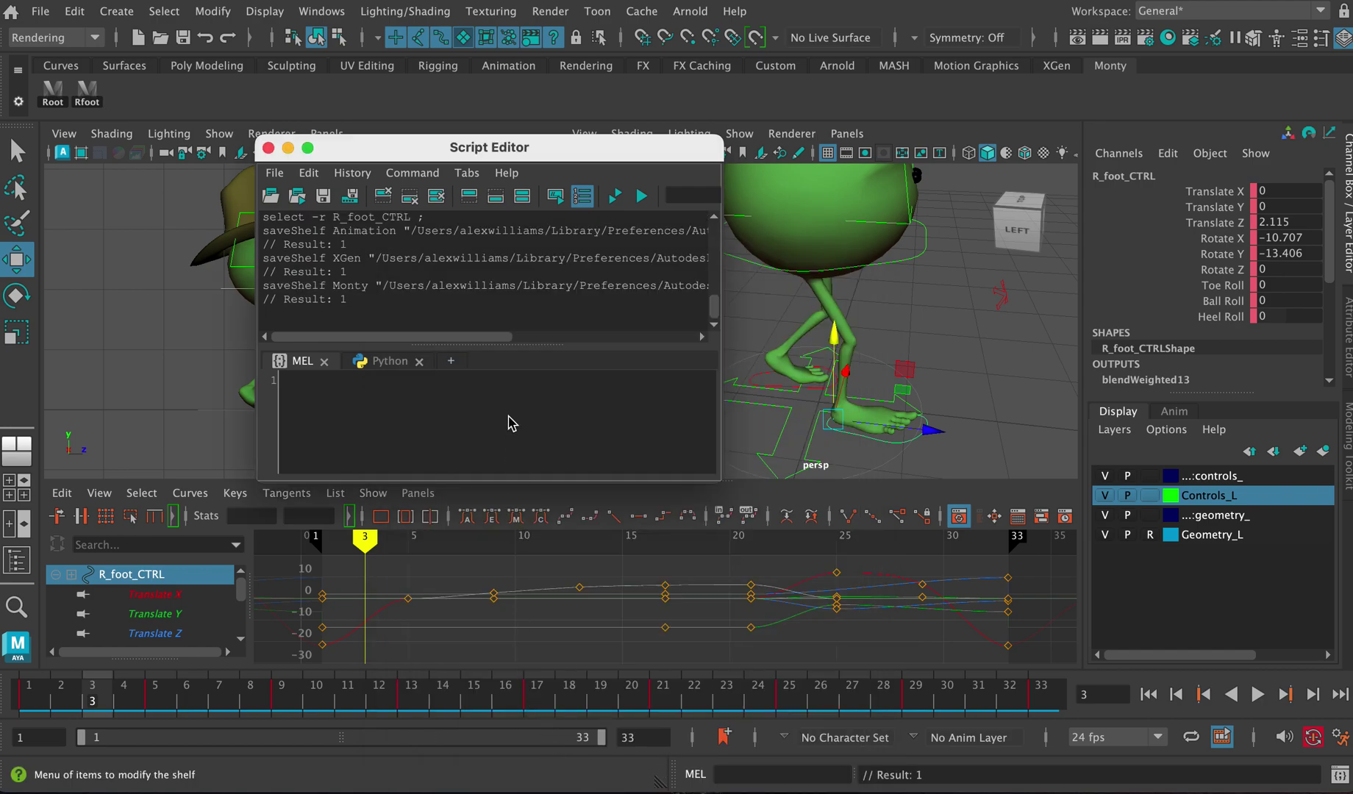
- Uncover the perspective view from the Script Editor, select the left foot control, and bring the Script Editor back beside the view
left_click_drag(545, 139, 365, 320)
scroll(647, 335, "down", 3)
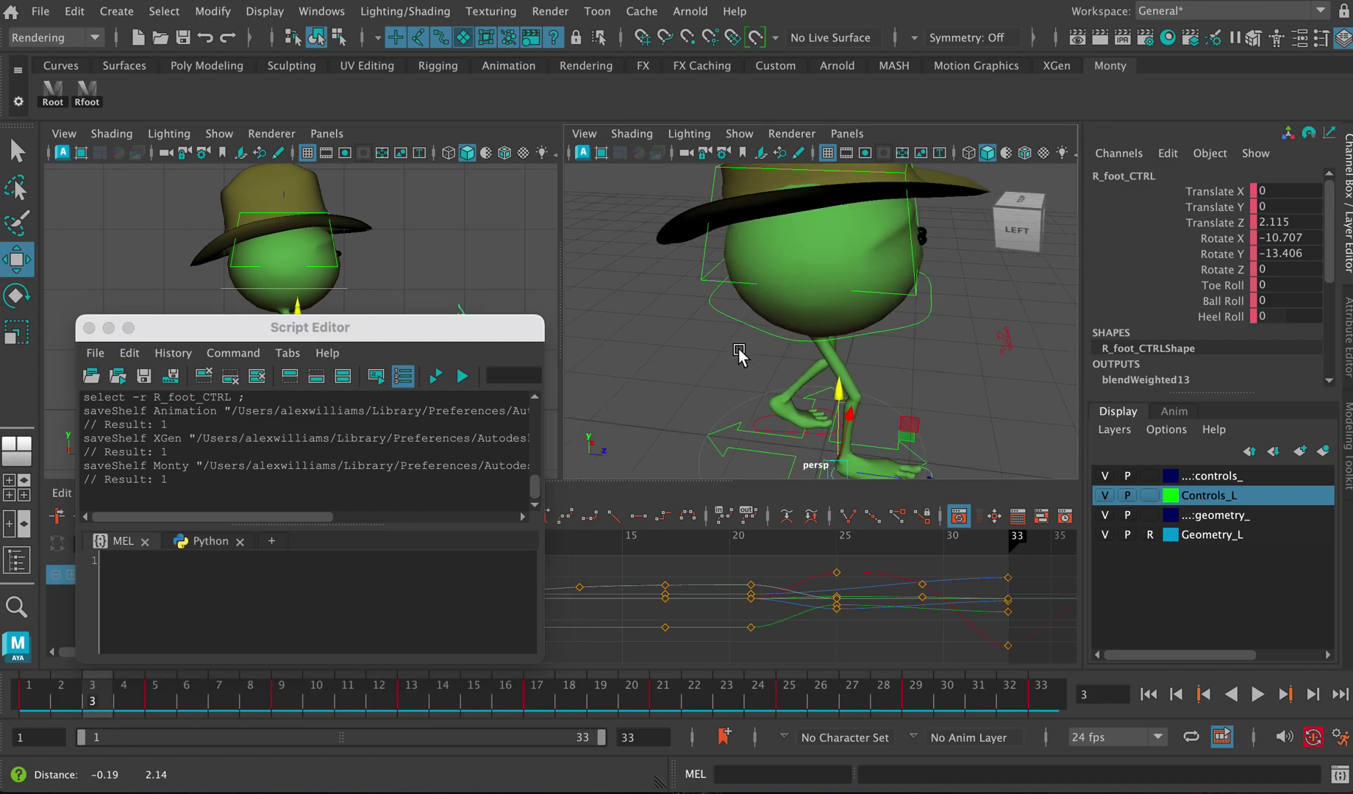
mouse_move(646, 335)
left_mouse_down("alt")
mouse_move(755, 335)
mouse_move(655, 340)
left_mouse_up("alt")
right_click_drag(764, 357, 658, 356, "alt")
left_click(817, 456)
left_click_drag(814, 369, 780, 345, "alt")
left_click(236, 480)
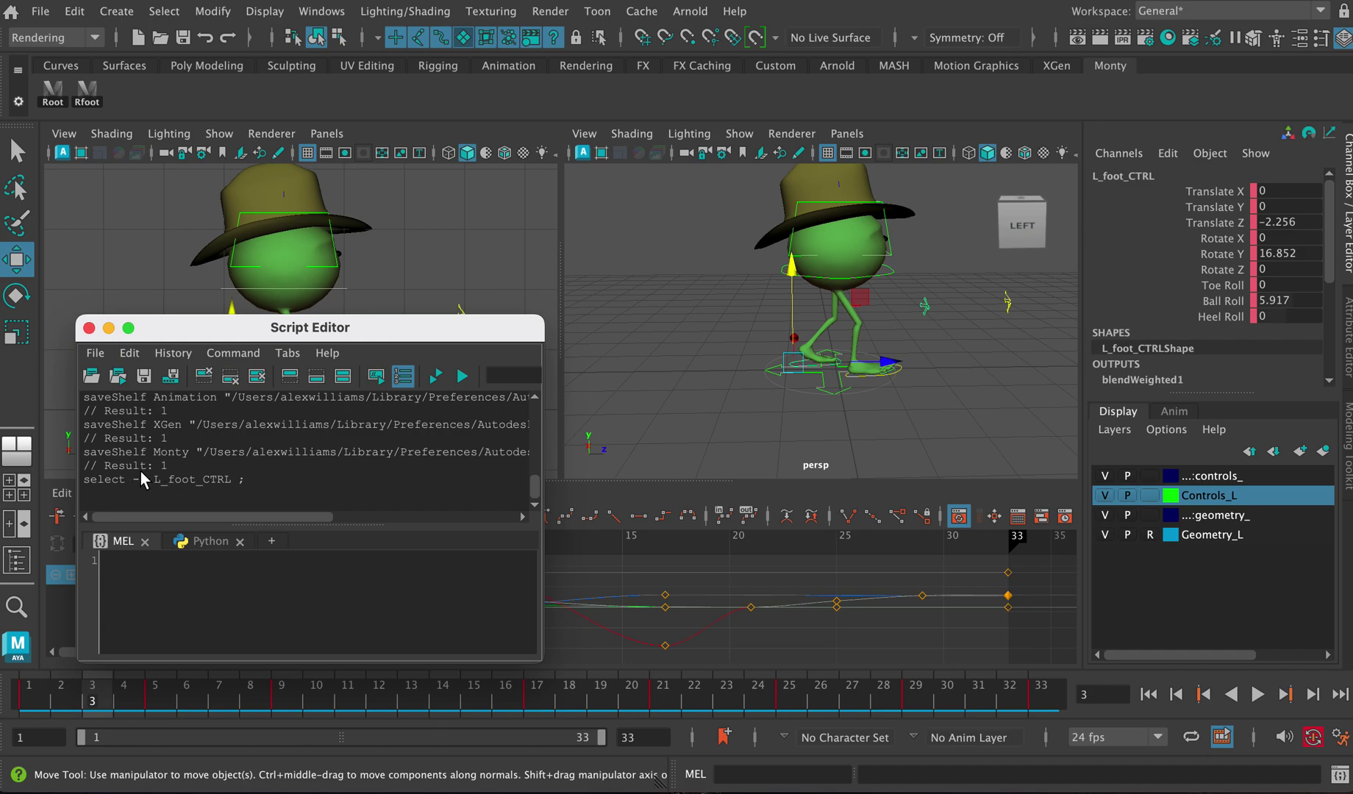
left_click_drag(326, 335, 579, 253)
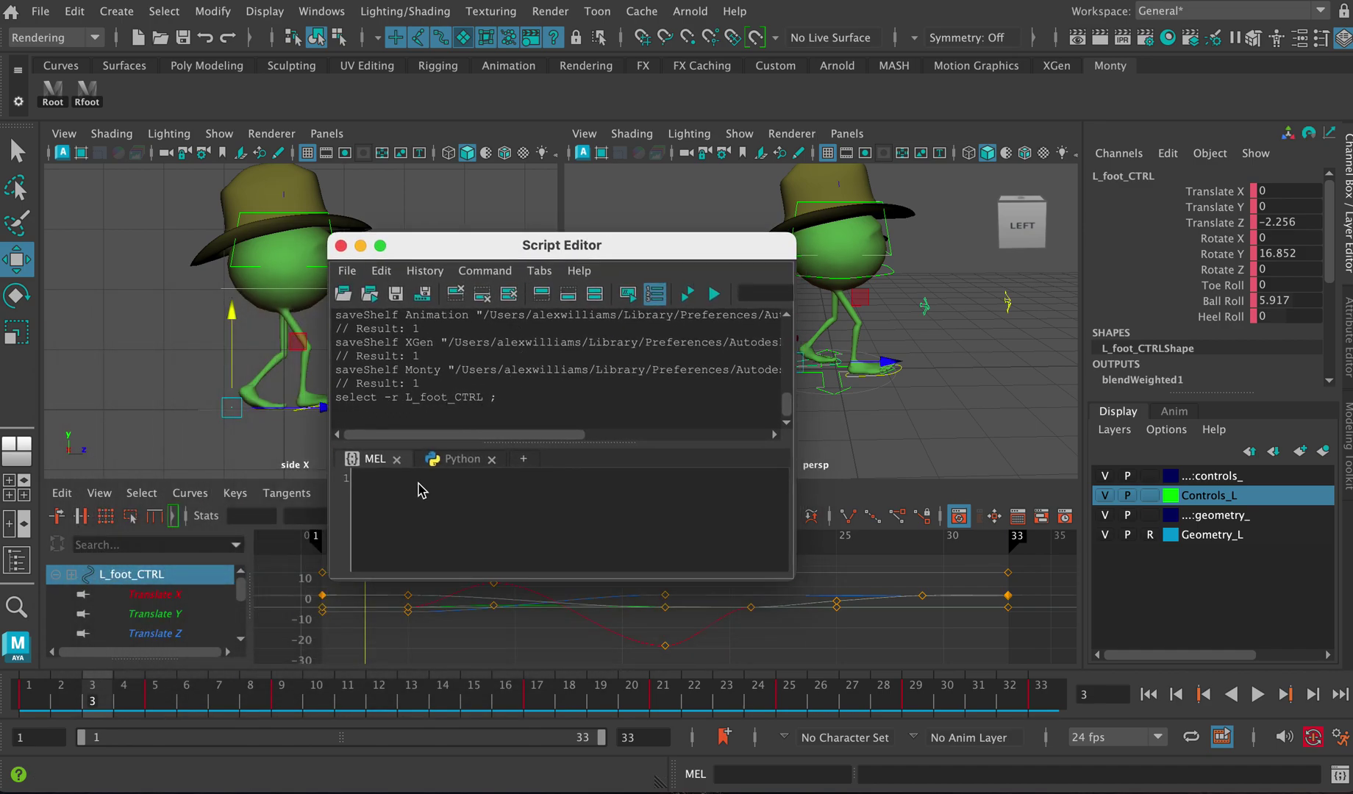
- Clear the selection and reselect the left foot control in the perspective view to log its select command in the Script Editor
middle_click_drag(842, 356, 912, 342, "alt")
right_click_drag(912, 342, 999, 373, "alt")
left_click_drag(932, 394, 929, 409, "alt")
left_click(839, 332)
left_click(956, 388)
left_click(511, 442)
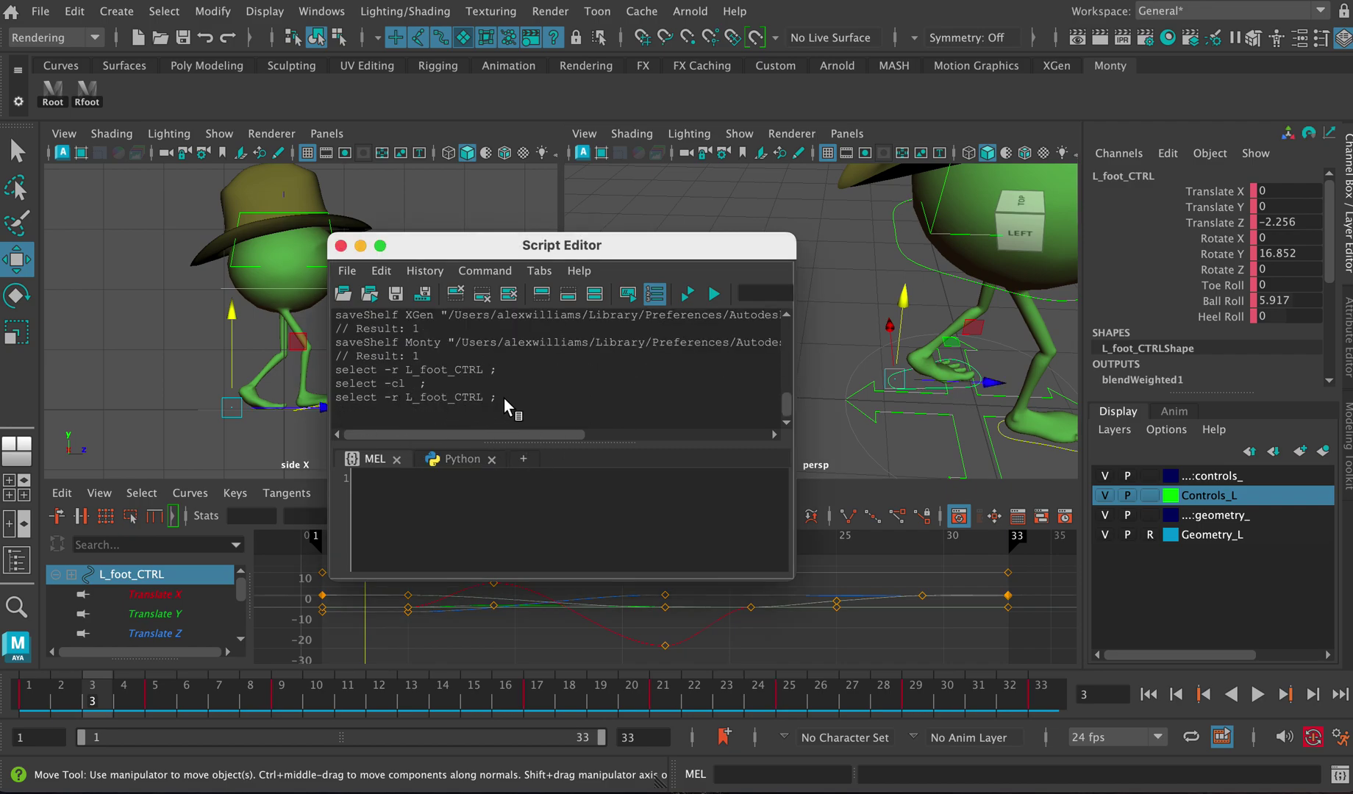
- Look through the Script Editor's command history from the latest entries back to the session start
scroll(380, 379, "up", 10)
scroll(371, 384, "down", 10)
scroll(361, 396, "up", 20)
left_click_drag(497, 254, 546, 240)
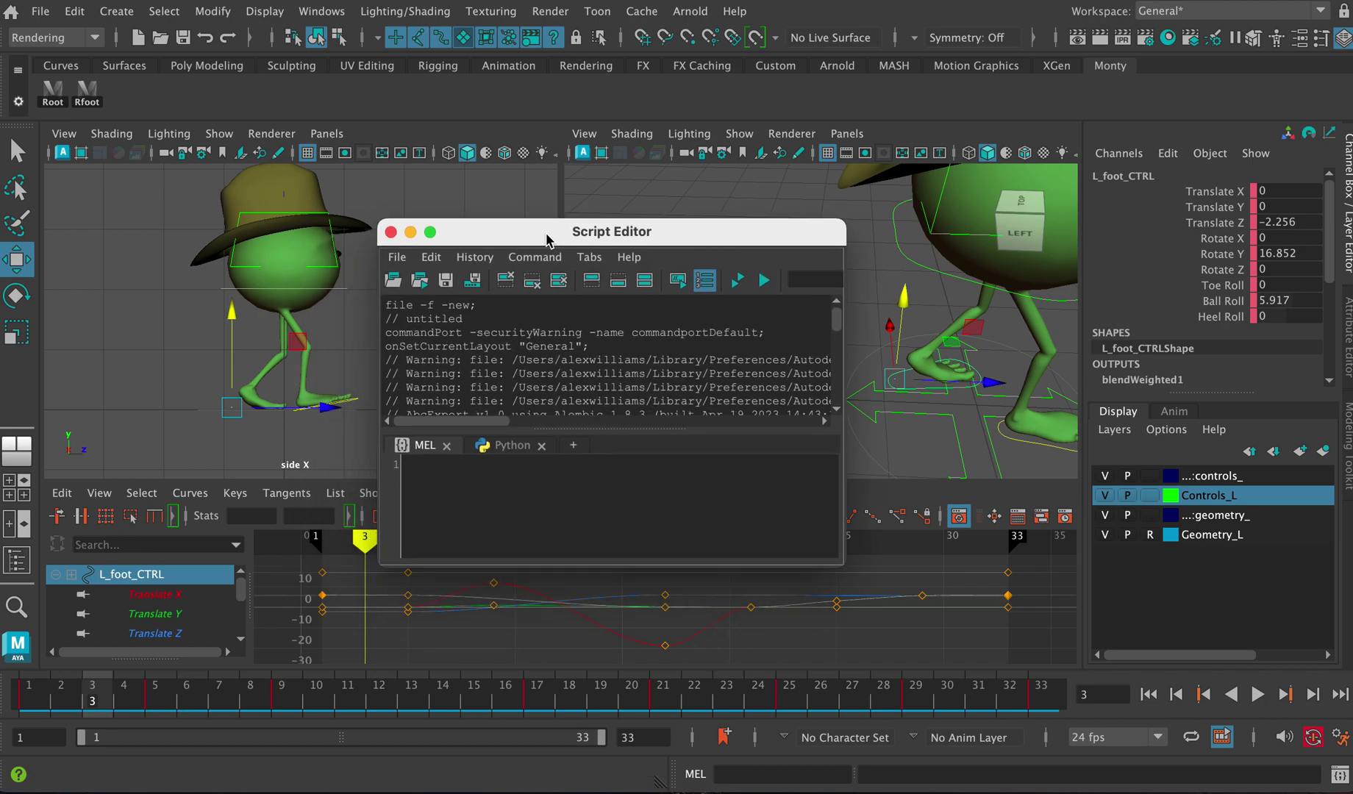
- Clear the selection and test the Root and Rfoot items on the Monty shelf, checking their select commands in the Script Editor history
left_click(968, 387)
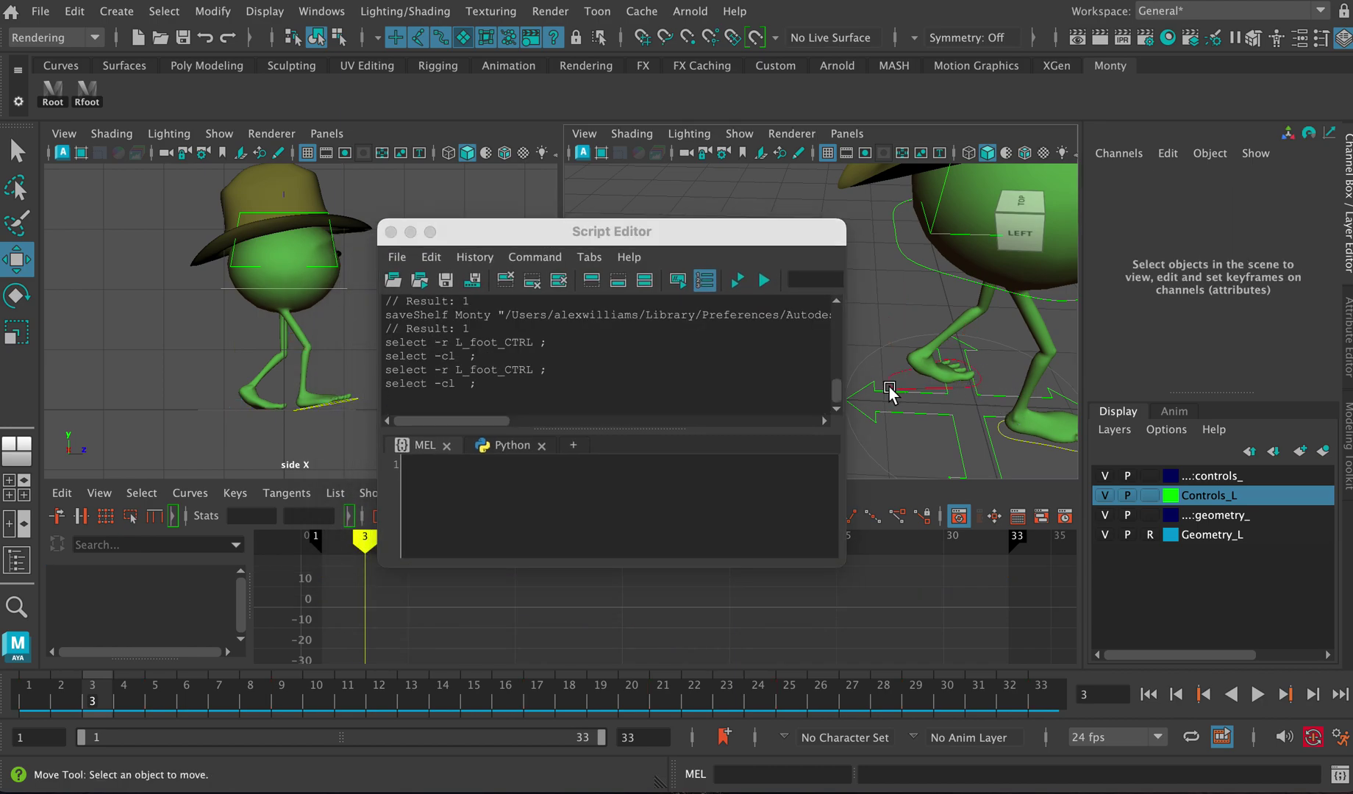
left_click(836, 392)
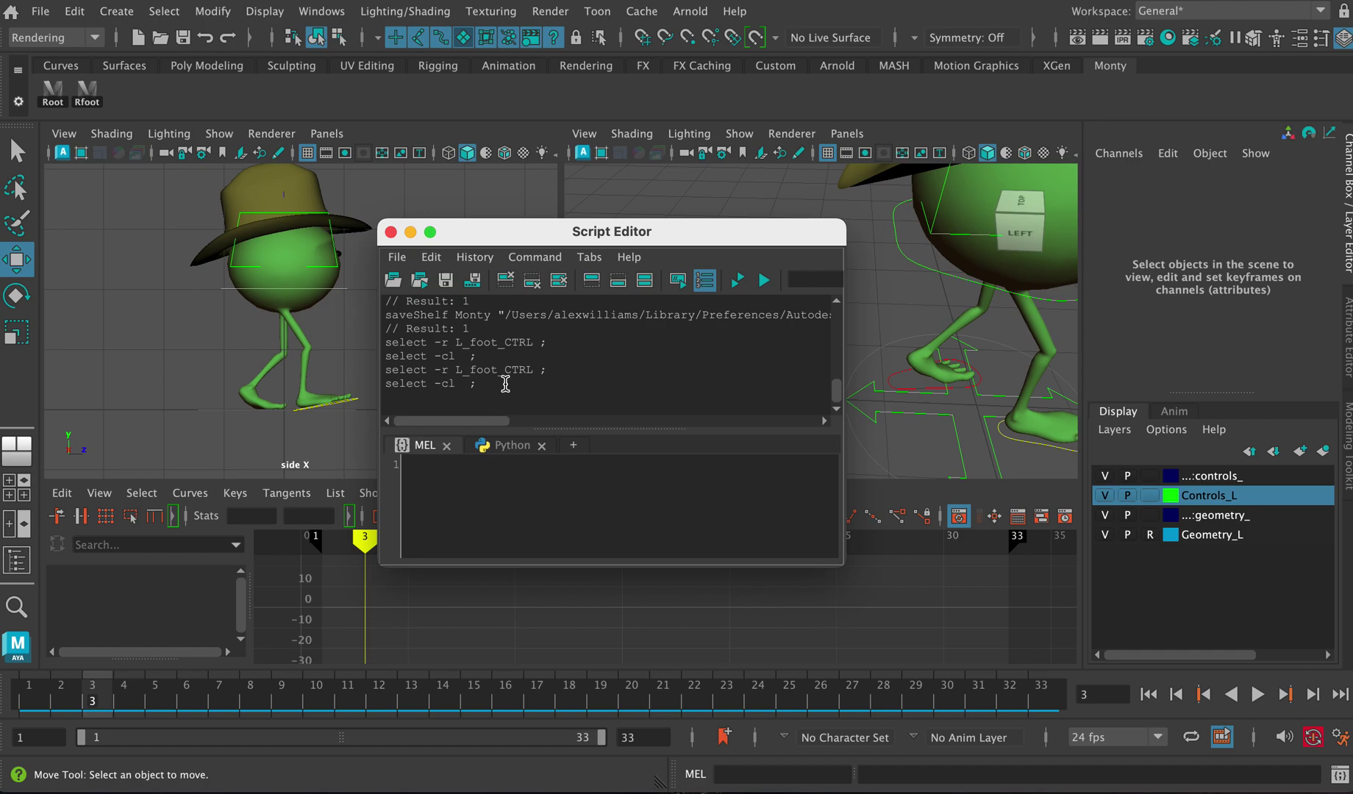
left_click_drag(540, 235, 487, 327)
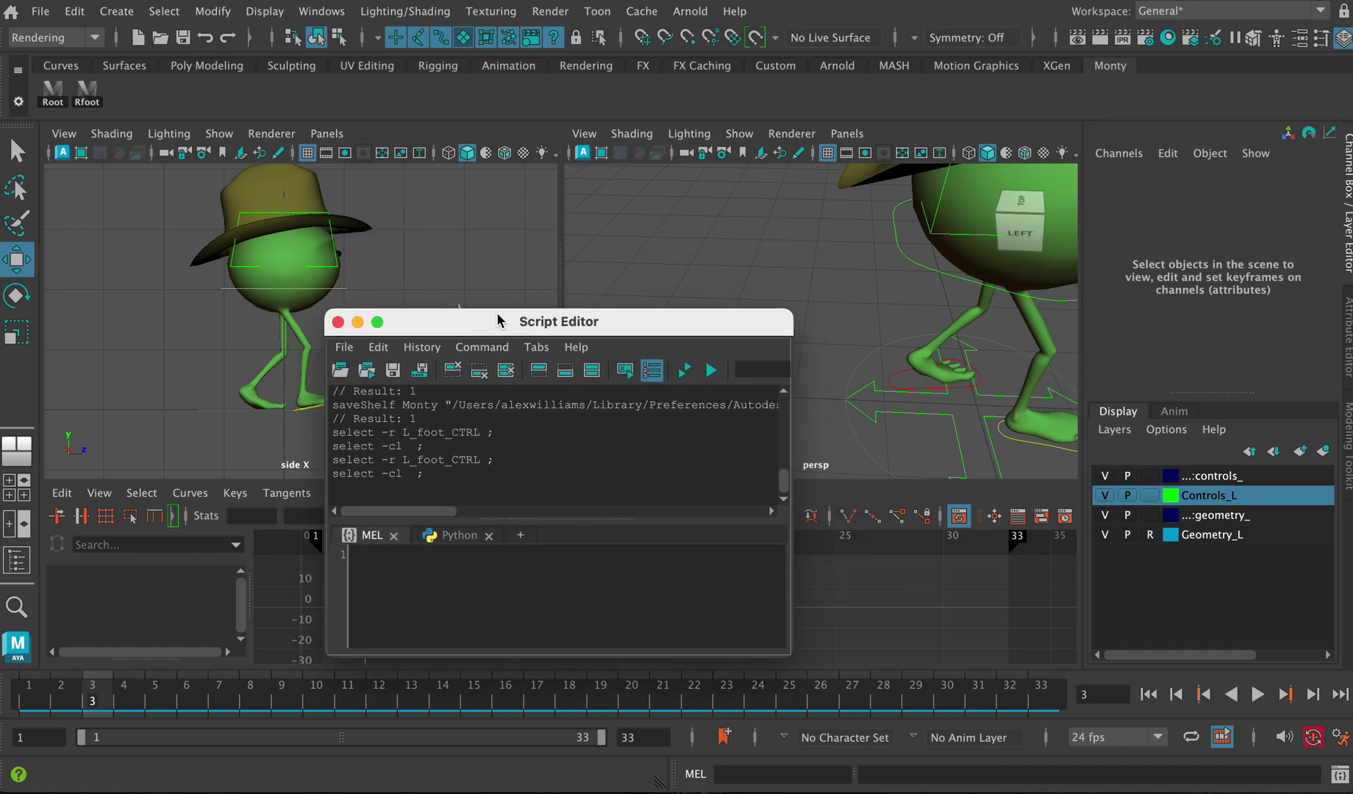
left_click(55, 94)
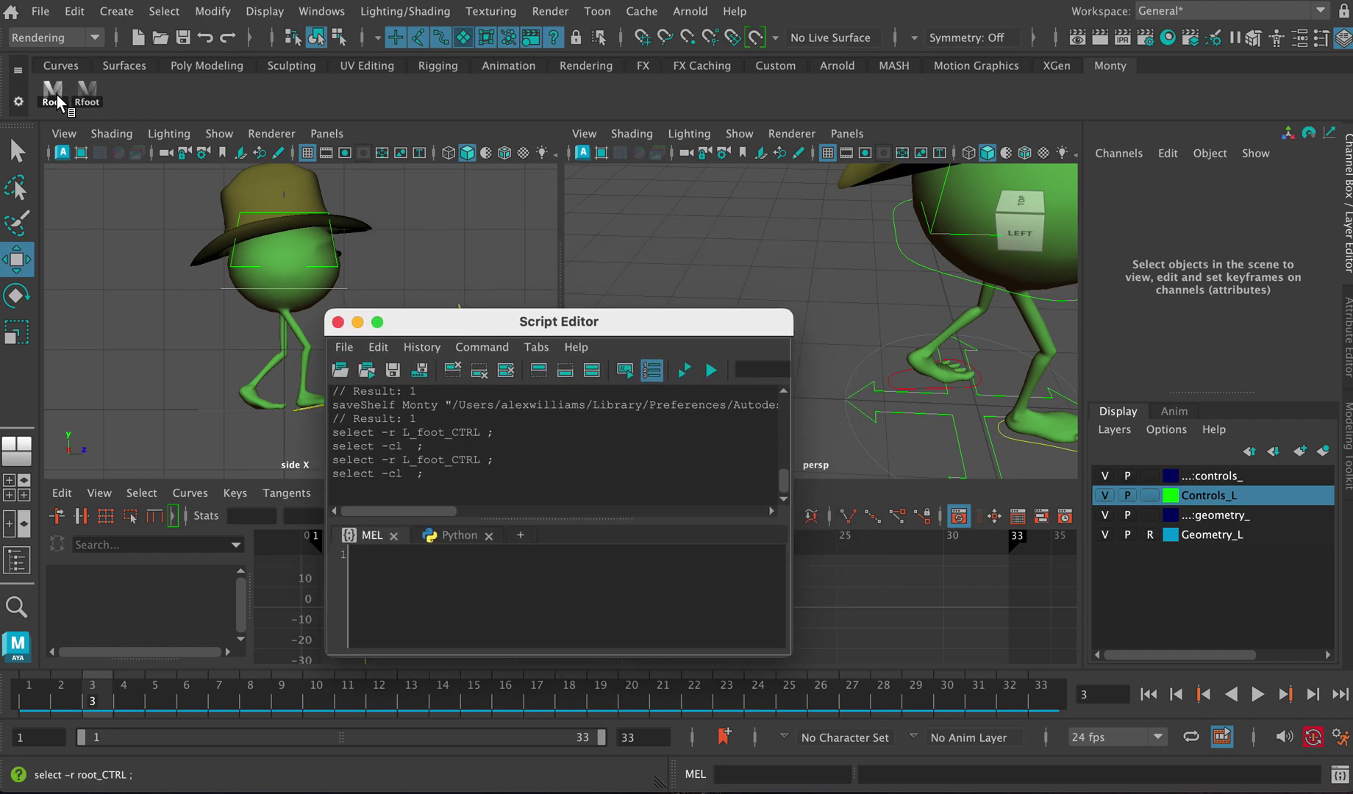
left_click(86, 101)
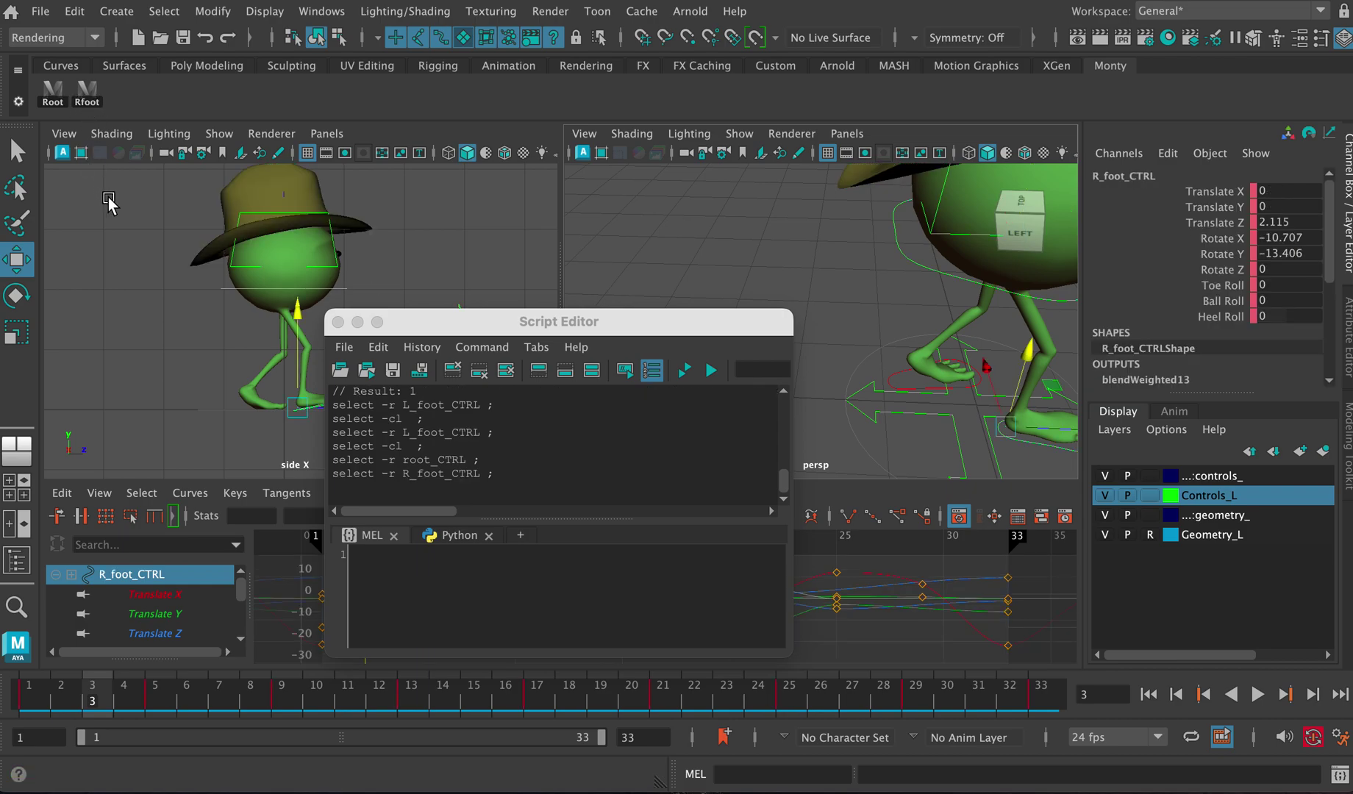
left_click(402, 482)
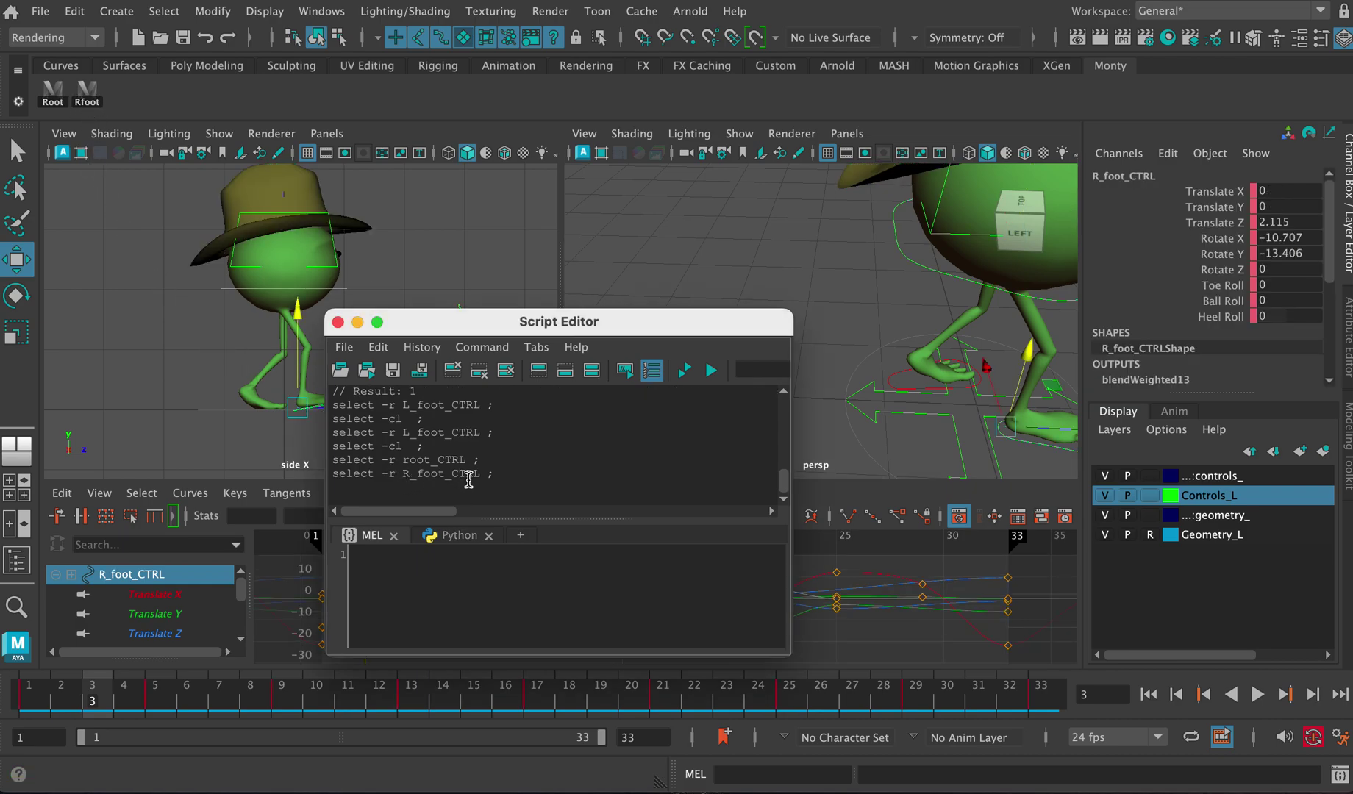